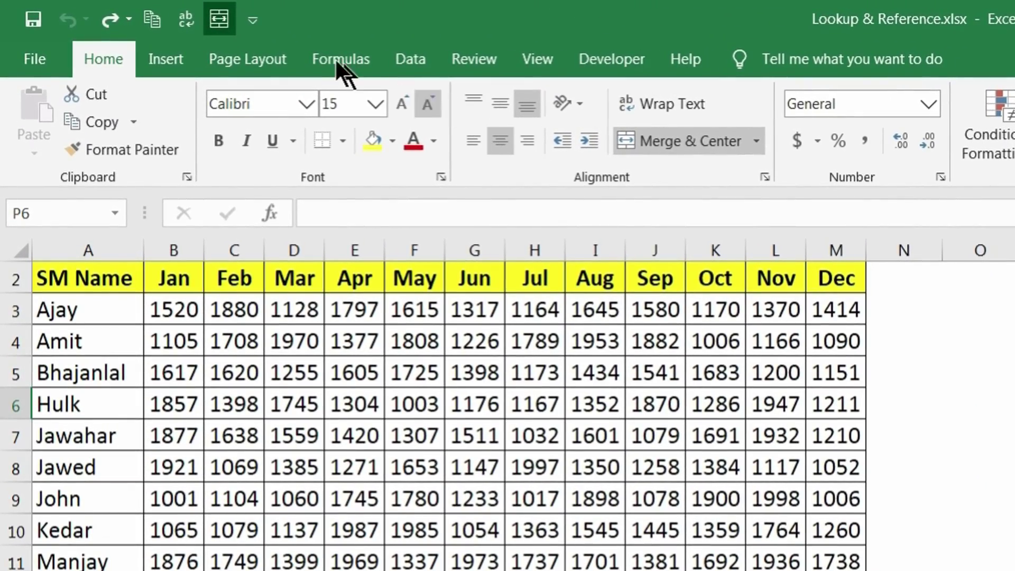
# Insert the INDEX function in P6 using the array,row_num,column_num form, with the absolute range $A$2:$M$21 as its array
pyautogui.click(337, 59)
pyautogui.click(457, 156)
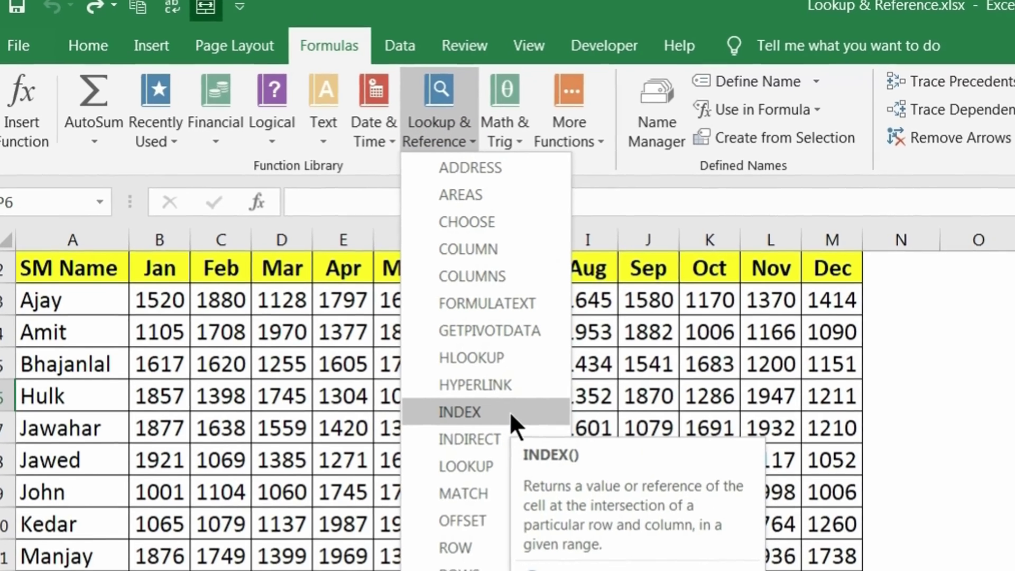
pyautogui.click(518, 419)
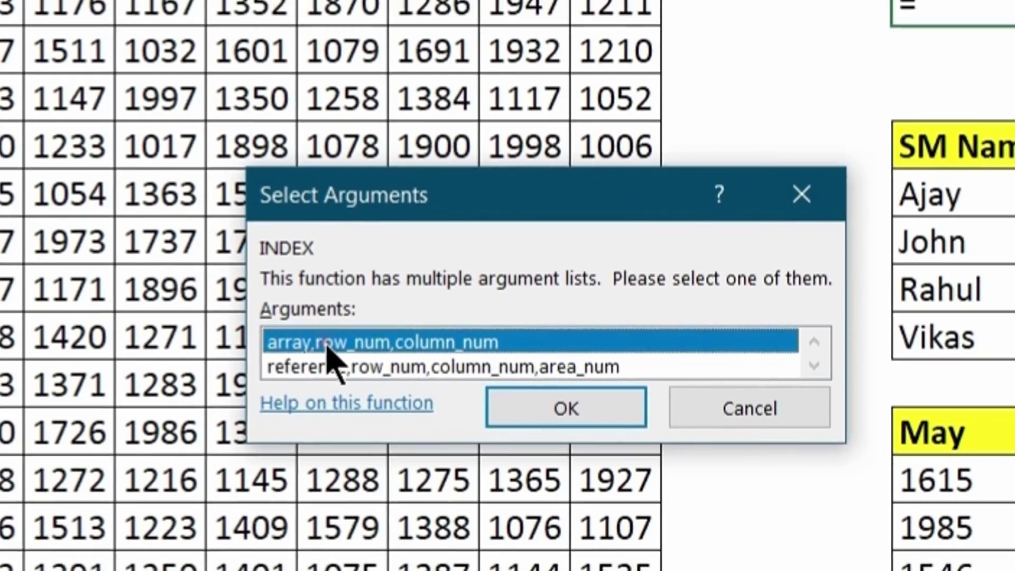
pyautogui.doubleClick(209, 346)
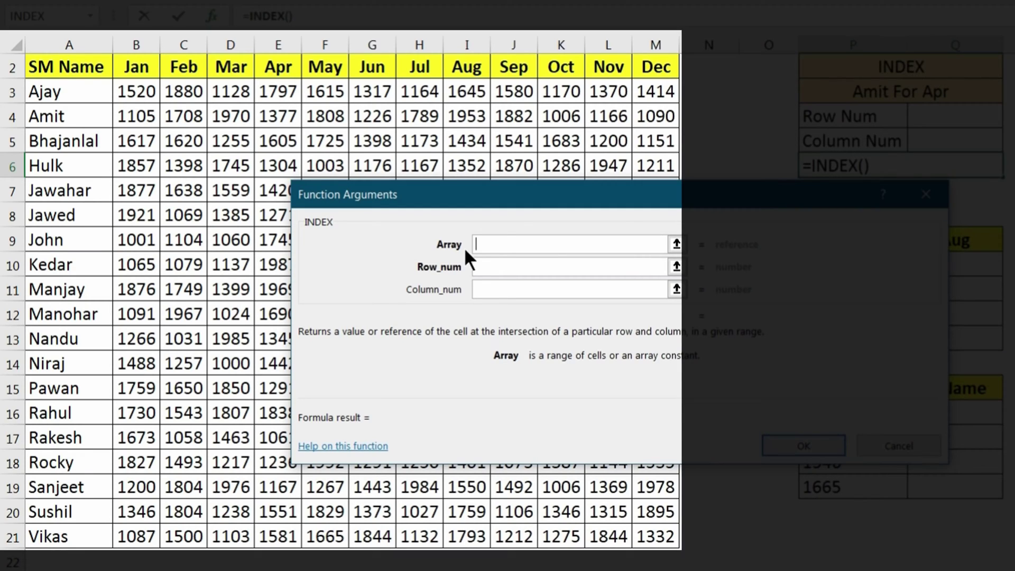
pyautogui.moveTo(62, 66); pyautogui.dragTo(665, 539)
pyautogui.press('F4')
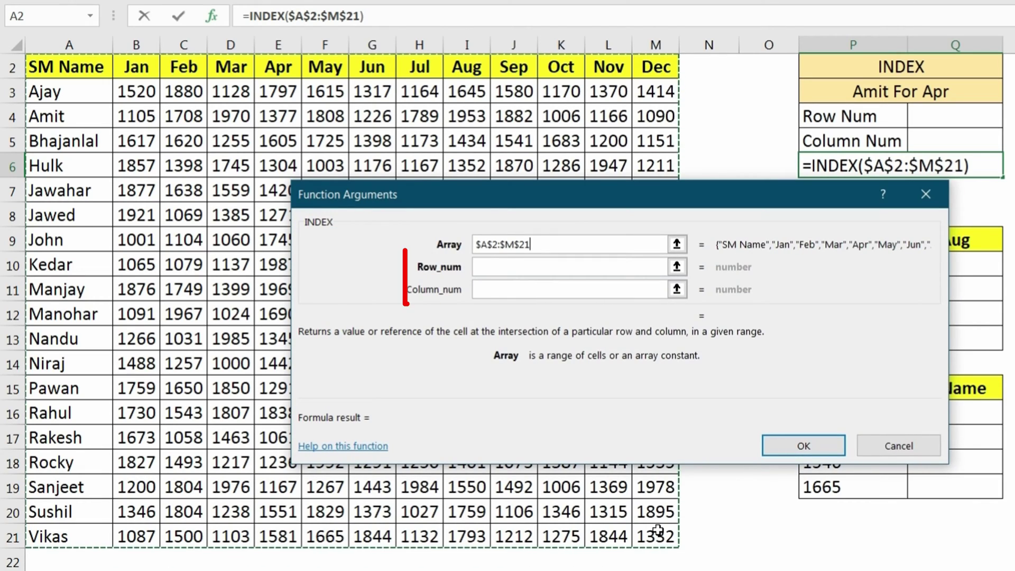
# Set the INDEX function's row number to 3 and column number to 5, and complete the formula
pyautogui.click(514, 266)
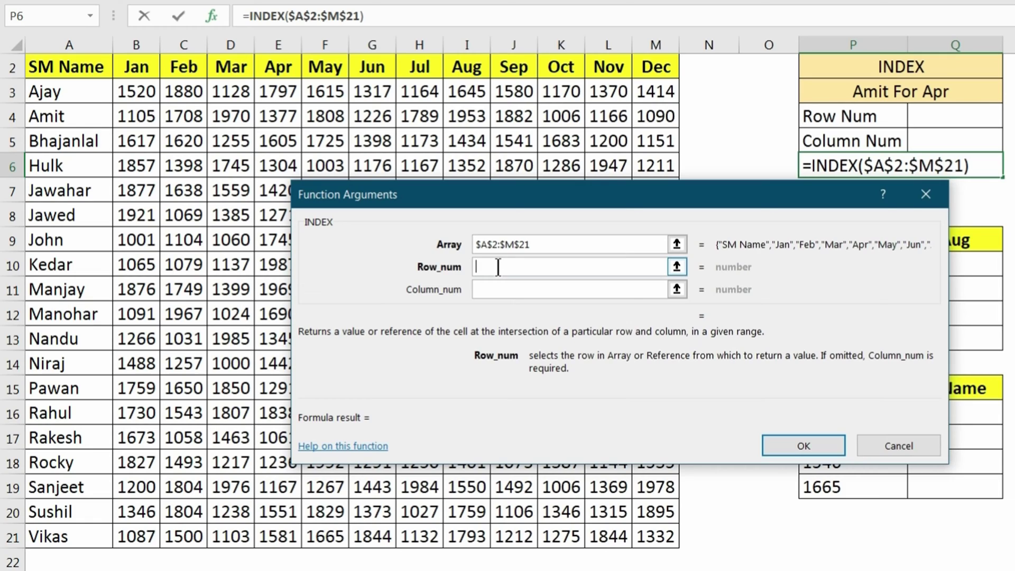
pyautogui.write('3')
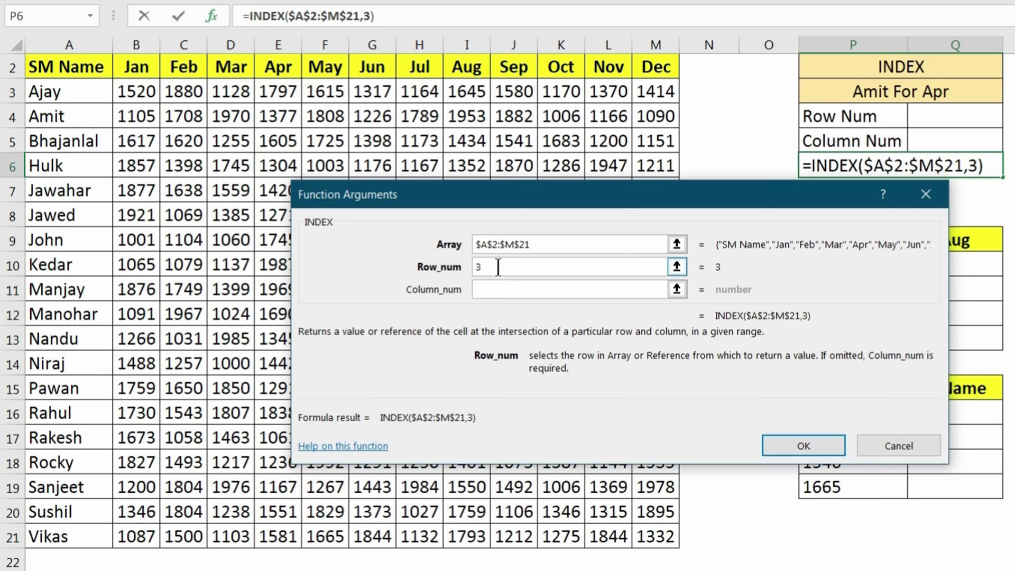
pyautogui.click(505, 289)
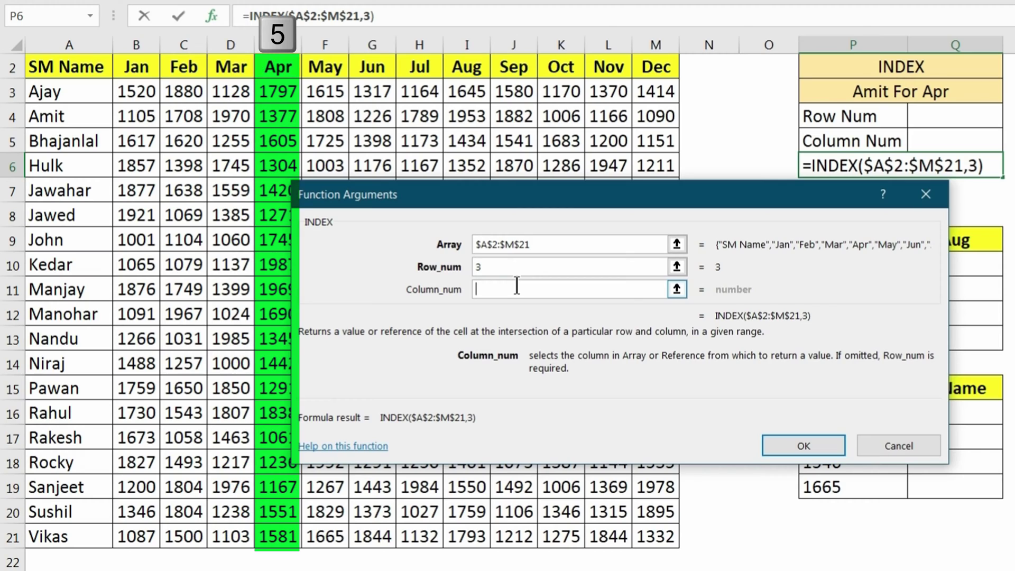
pyautogui.write('5')
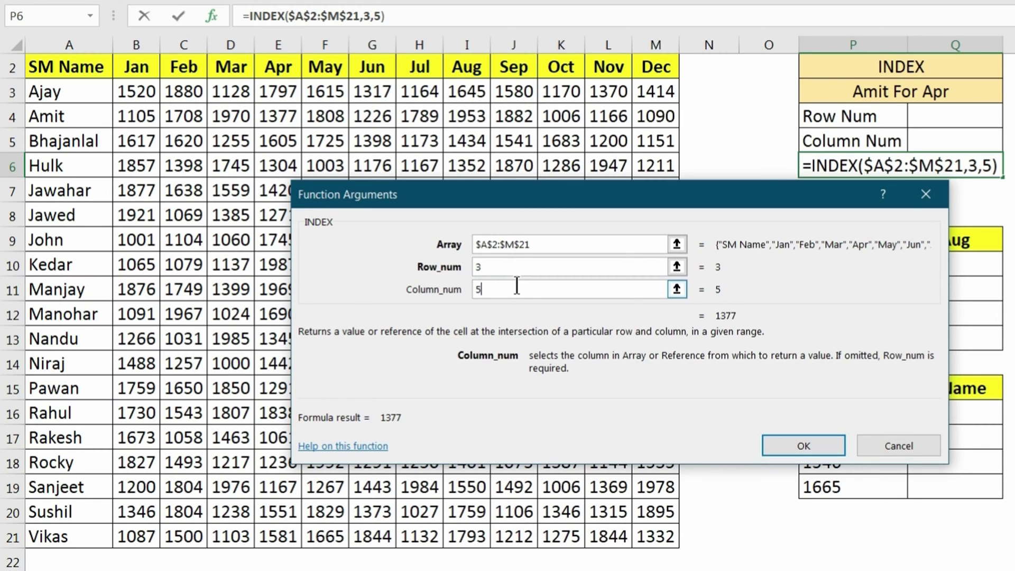
pyautogui.click(806, 446)
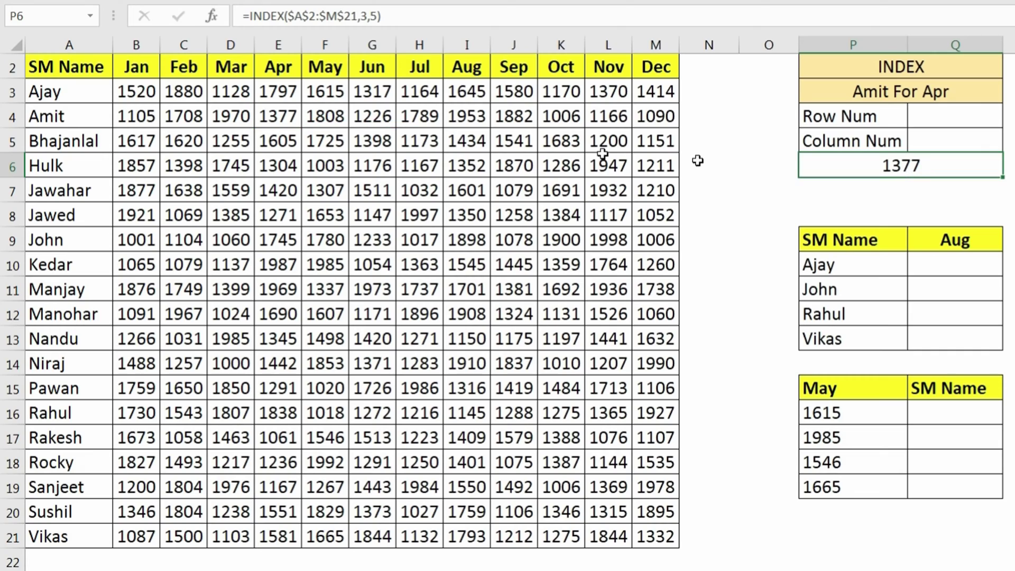
# Enter 3 as the row number in Q4 and 5 as the column number in Q5
pyautogui.click(953, 117)
pyautogui.write('3')
pyautogui.press('Return')
pyautogui.write('5')
pyautogui.press('Return')
# Start a new INDEX formula in P6 in the array,row_num,column_num form, using A2:M21 as the array
pyautogui.write('=')
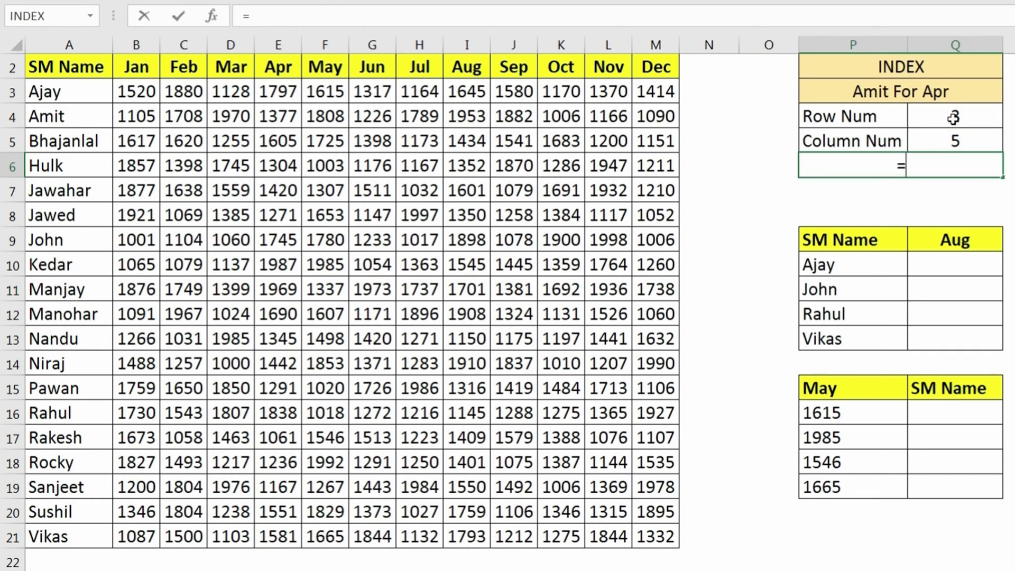
pyautogui.write('inde')
pyautogui.press('Tab')
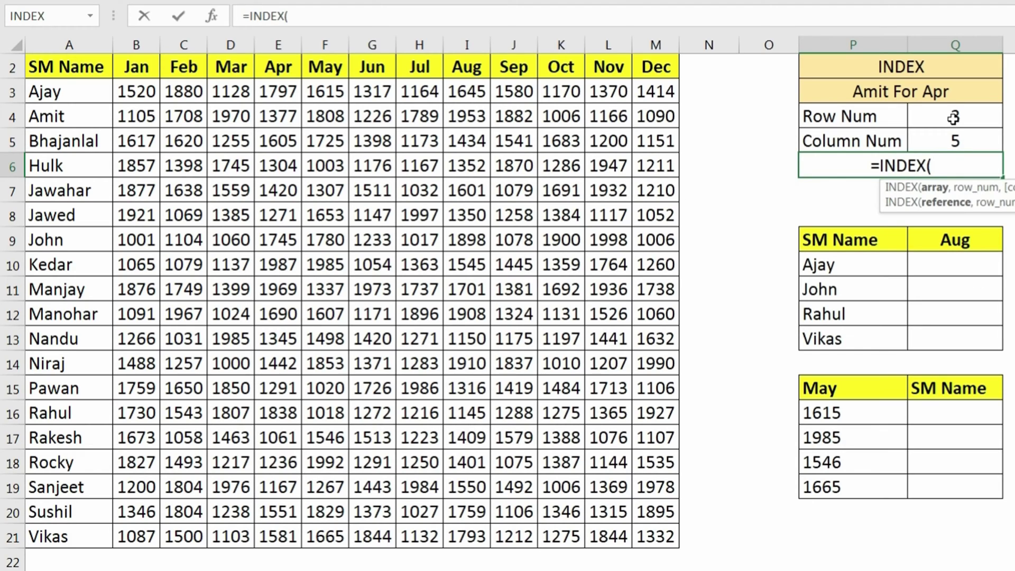
pyautogui.hotkey('ctrl', 'a')
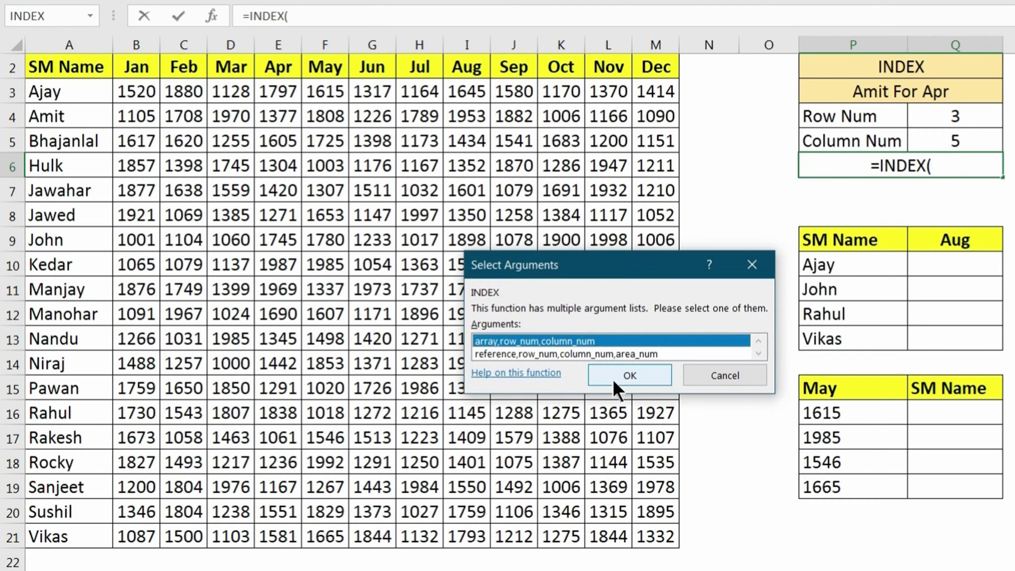
pyautogui.click(611, 378)
pyautogui.moveTo(25, 63); pyautogui.dragTo(655, 556)
# Link the INDEX formula's row number to Q4 and its column number to Q5, and complete it
pyautogui.click(518, 267)
pyautogui.click(946, 118)
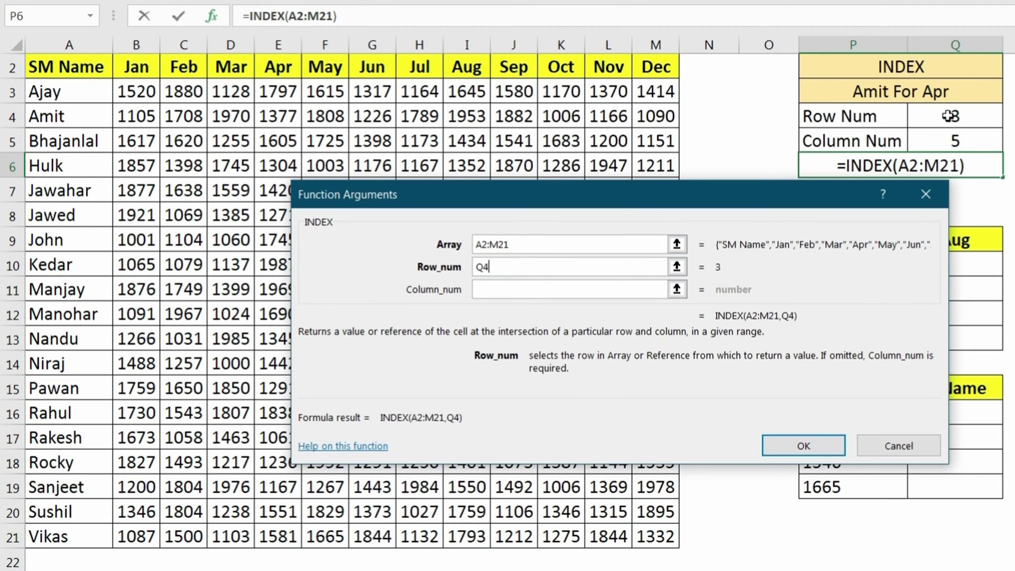
pyautogui.click(555, 290)
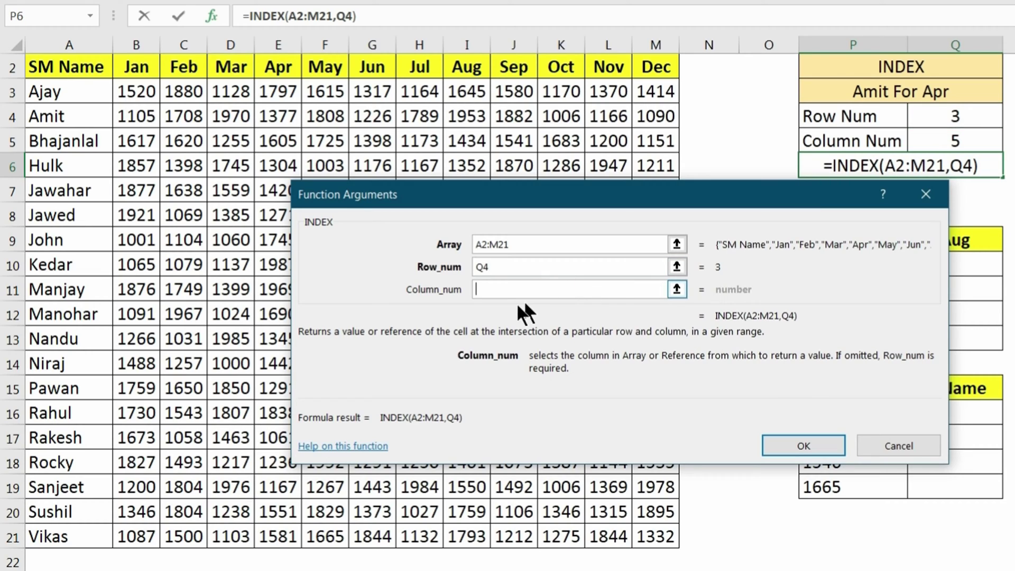
pyautogui.click(963, 141)
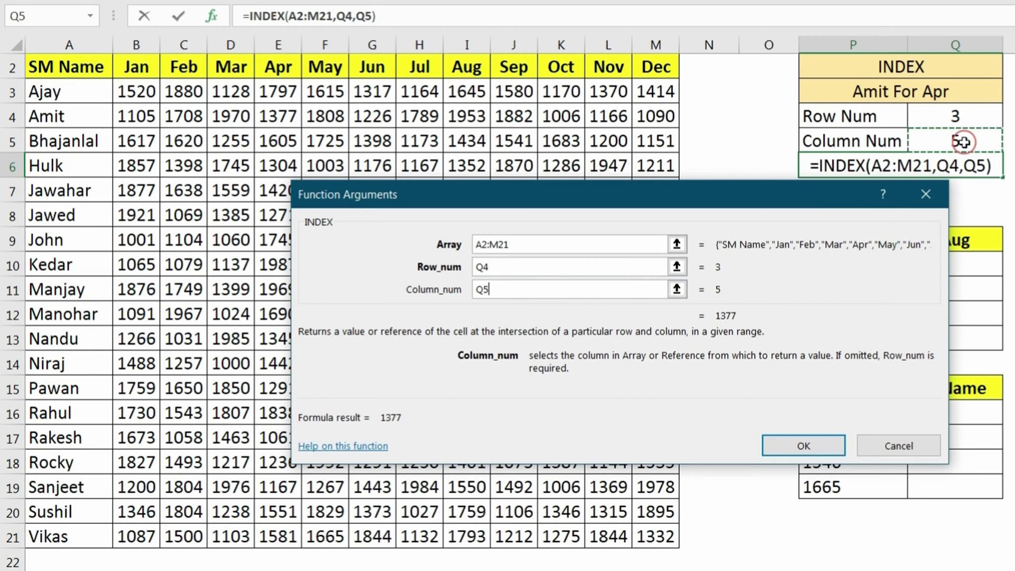
pyautogui.click(803, 445)
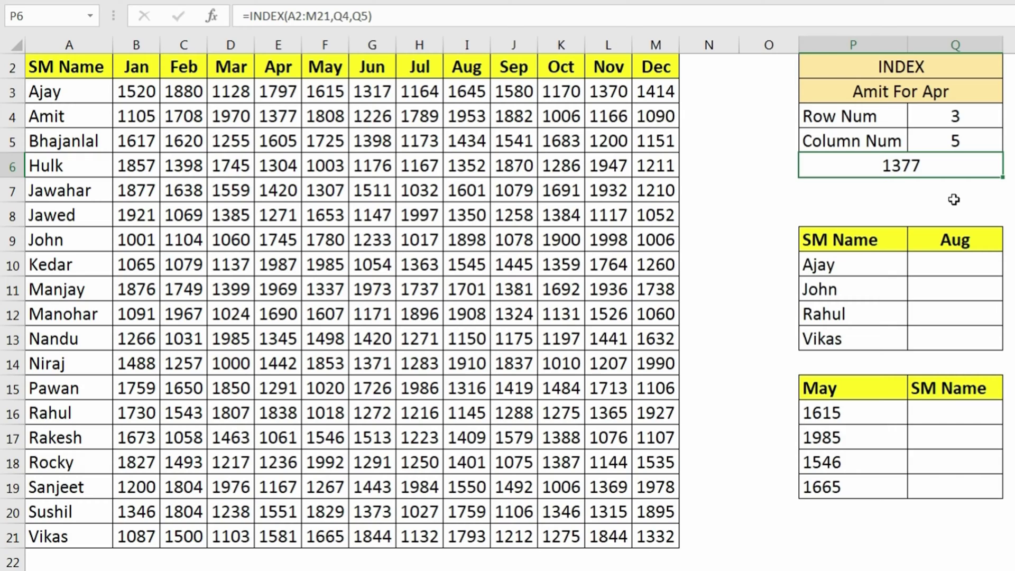
pyautogui.click(960, 266)
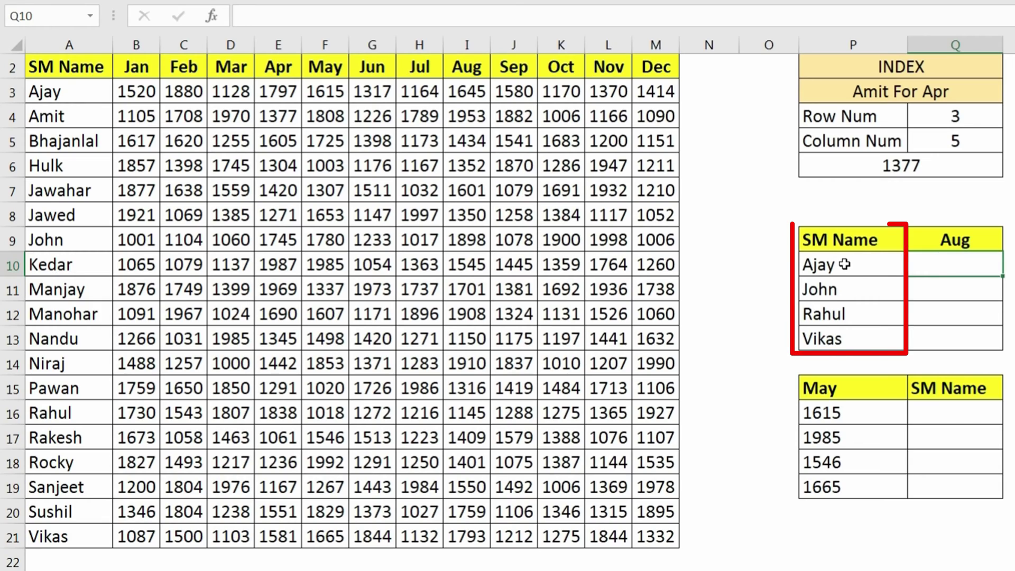
pyautogui.moveTo(844, 264); pyautogui.dragTo(841, 340)
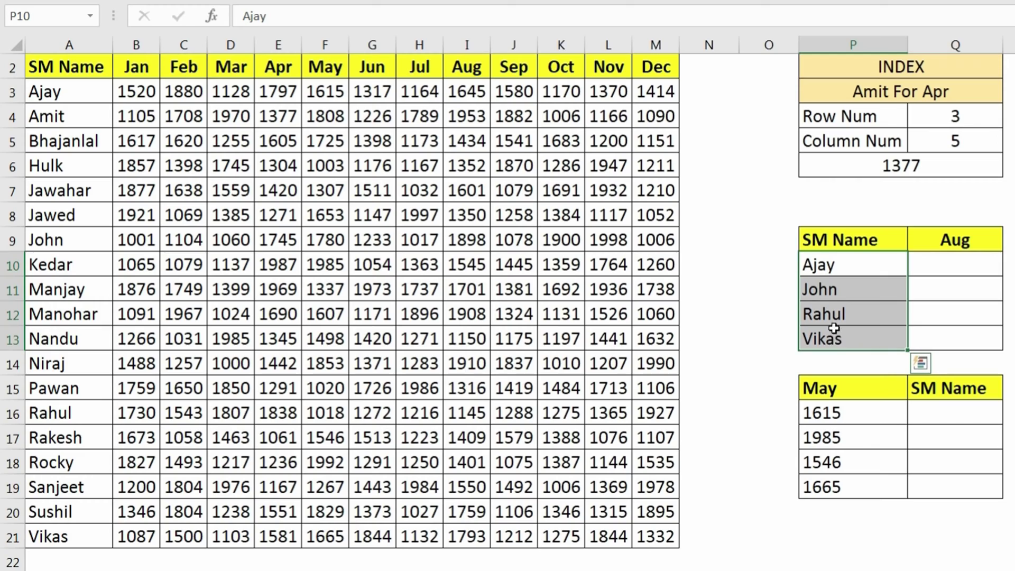
pyautogui.click(823, 262)
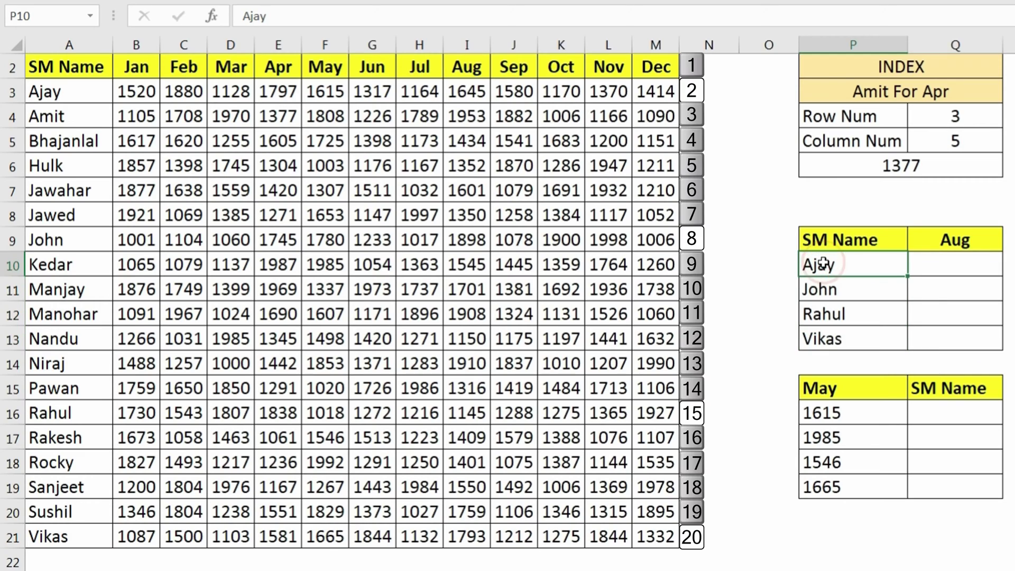
# Enter the row positions 2, 8, 15 and 20 in O10:O13 beside the names in the Aug table
pyautogui.click(781, 266)
pyautogui.doubleClick(781, 267)
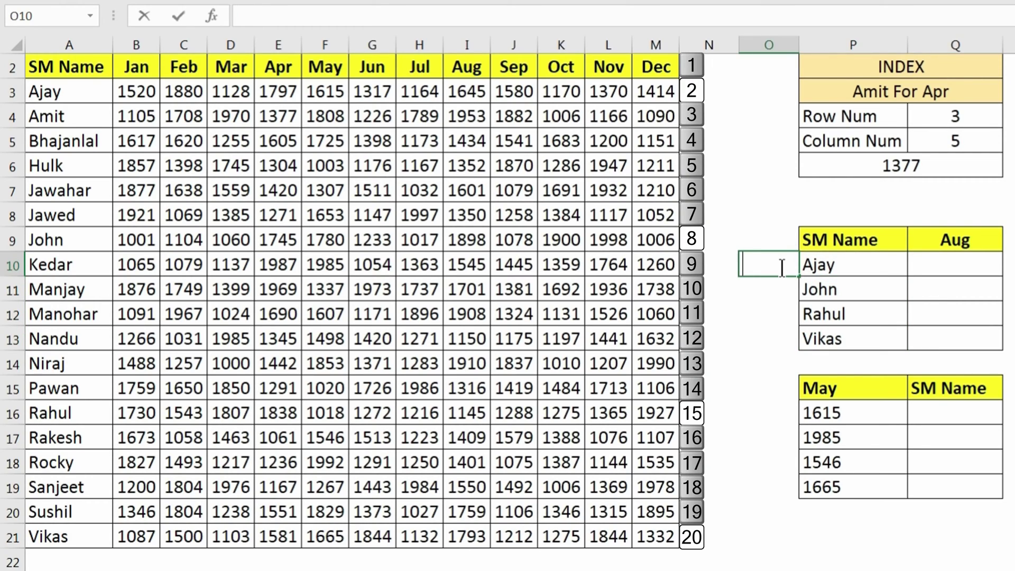
pyautogui.write('2')
pyautogui.press('Return')
pyautogui.write('8')
pyautogui.press('Return')
pyautogui.write('15')
pyautogui.press('Return')
pyautogui.write('20')
pyautogui.press('Return')
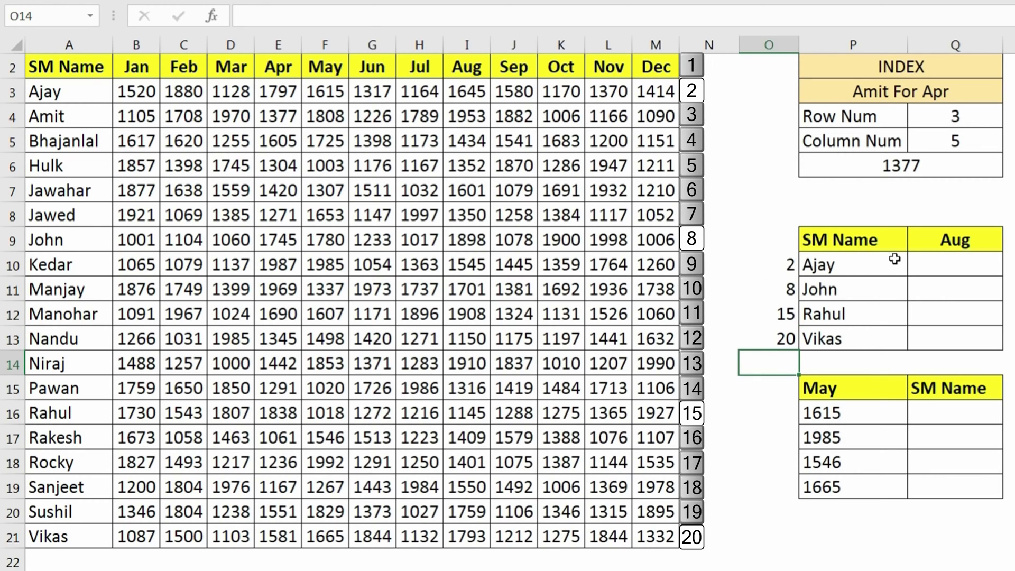
# Enter =INDEX($I$2:$I$21,O10) in Q10 to look up the first name's Aug value
pyautogui.click(928, 267)
pyautogui.write('=in')
pyautogui.press('Tab')
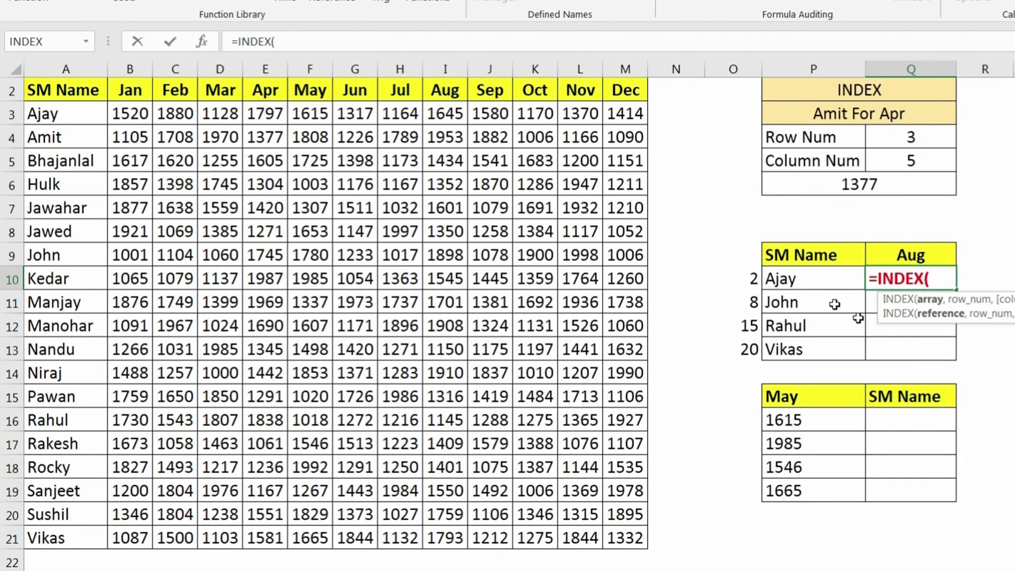
pyautogui.moveTo(445, 91); pyautogui.dragTo(439, 530)
pyautogui.press('F4')
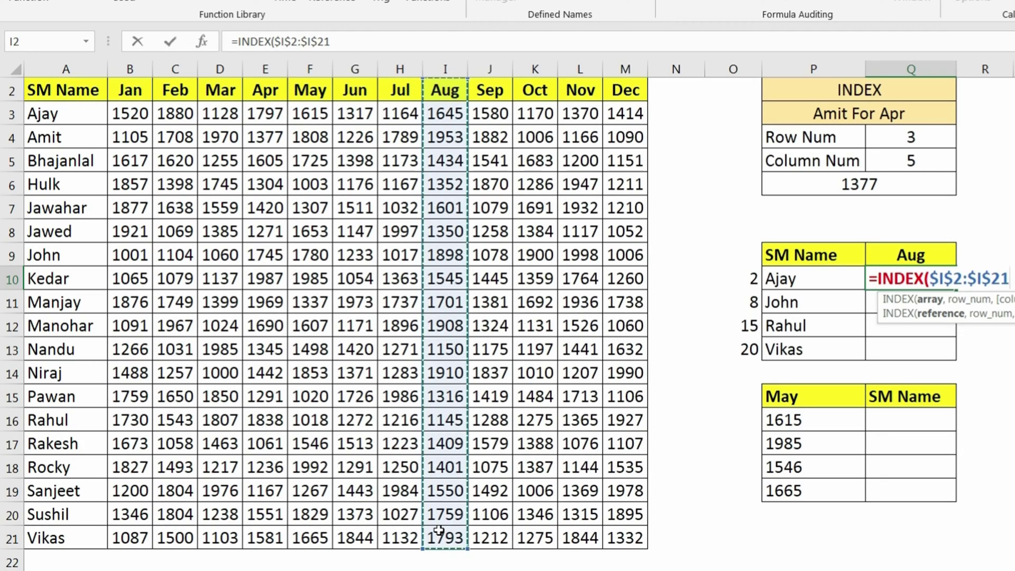
pyautogui.write(',')
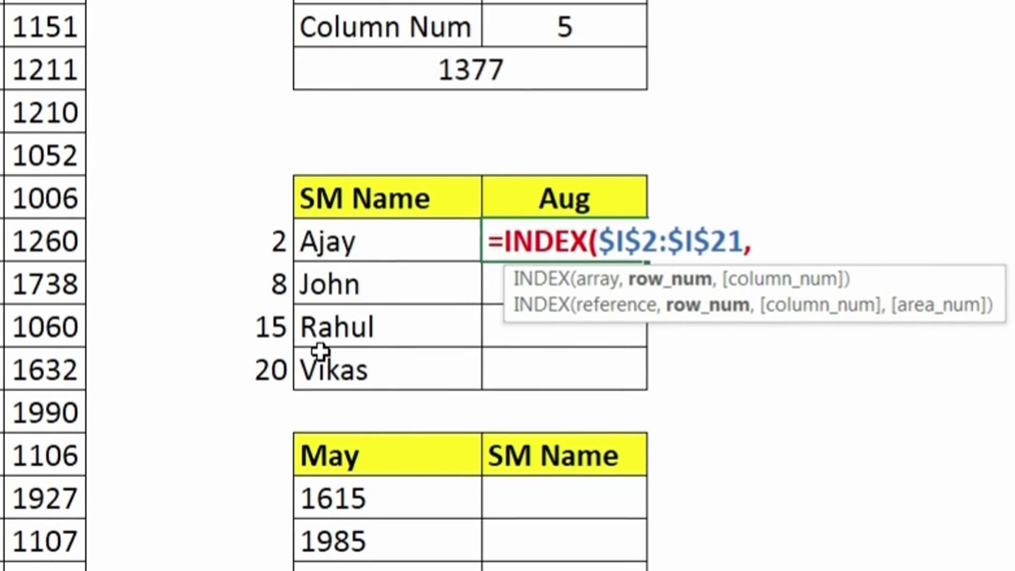
pyautogui.click(269, 239)
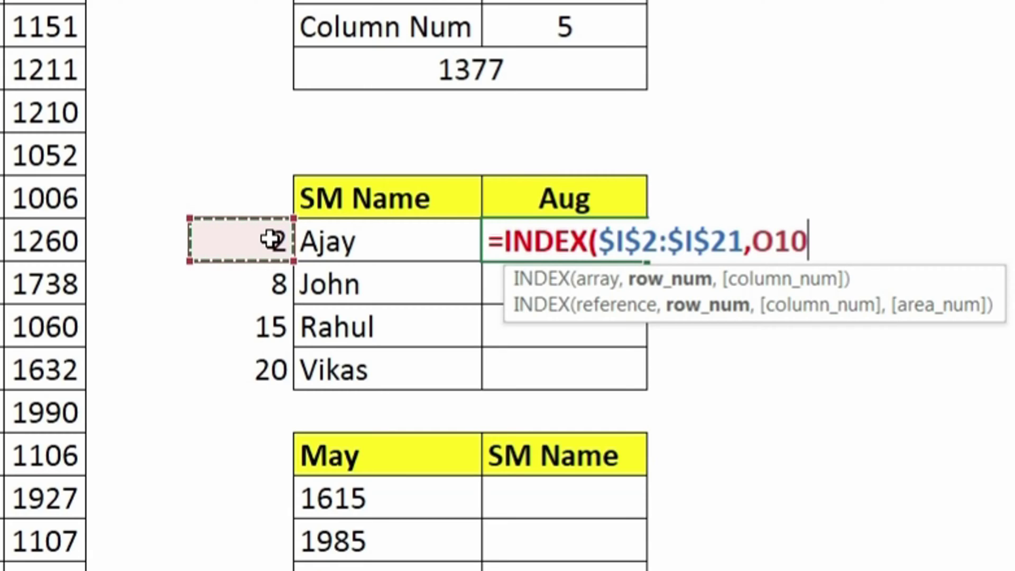
pyautogui.write(')')
pyautogui.press('Return')
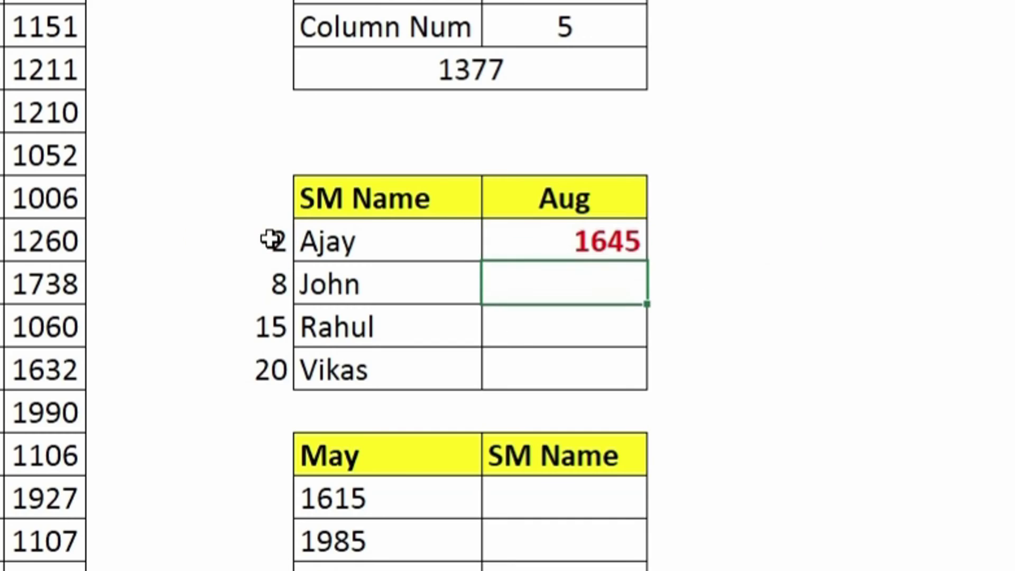
# Copy the Aug INDEX formula from Q10 into Q11:Q13
pyautogui.click(589, 235)
pyautogui.hotkey('ctrl', 'c')
pyautogui.moveTo(611, 285); pyautogui.dragTo(614, 364)
pyautogui.hotkey('ctrl', 'v')
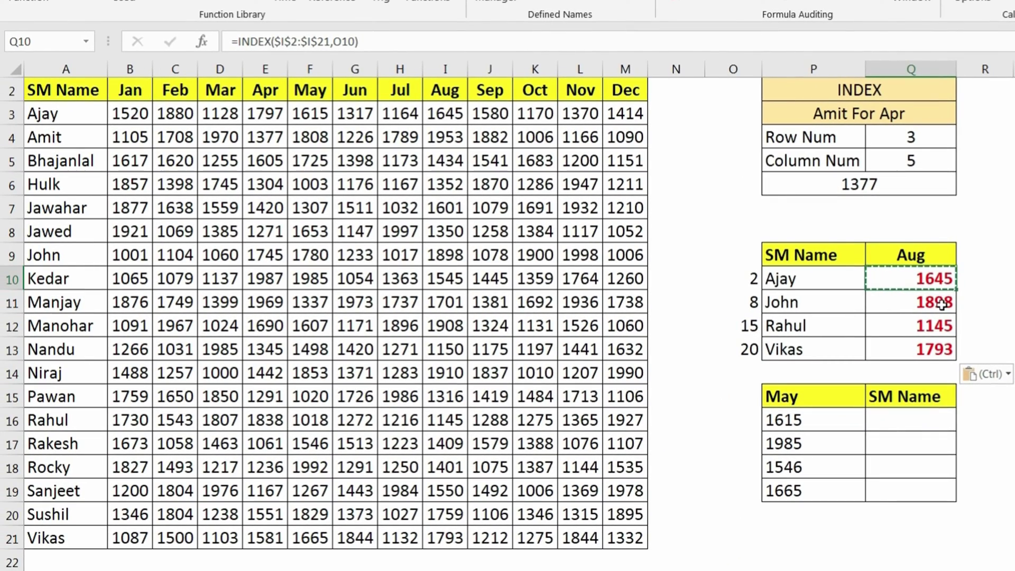
# Start a MATCH formula in O10 in place of the manual row position, with P10 as its lookup value
pyautogui.moveTo(745, 278); pyautogui.dragTo(742, 370)
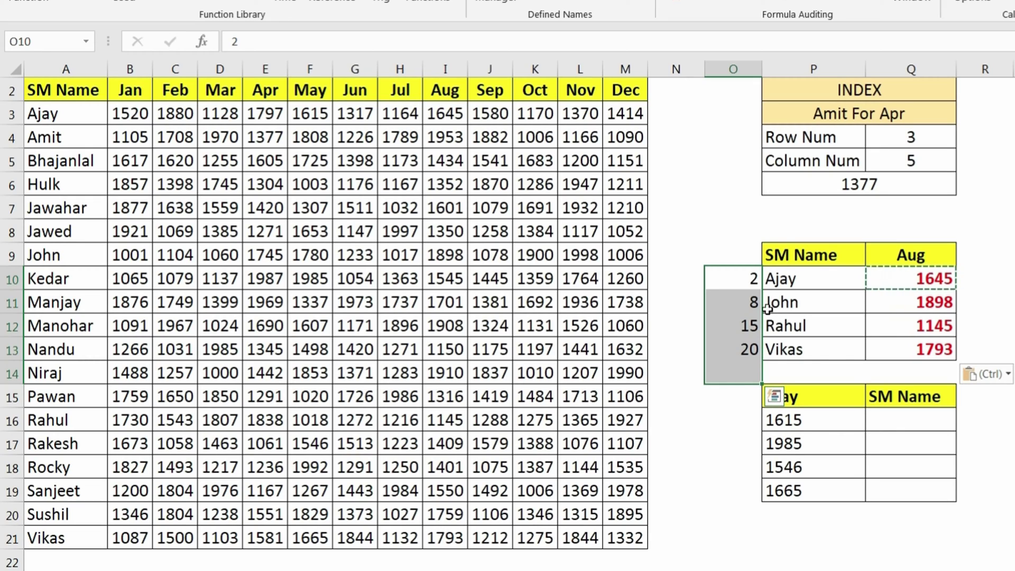
pyautogui.click(750, 279)
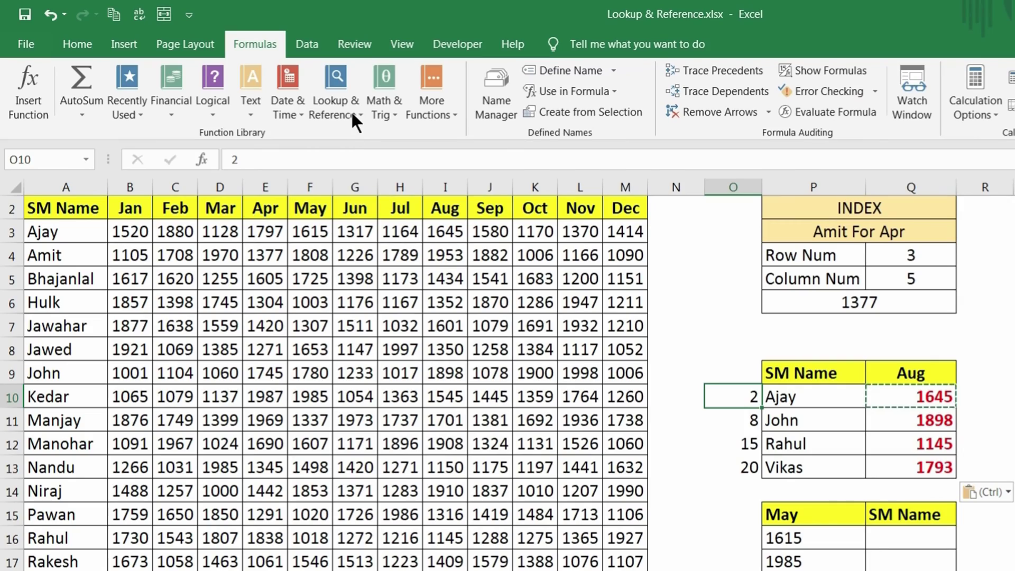
pyautogui.click(351, 110)
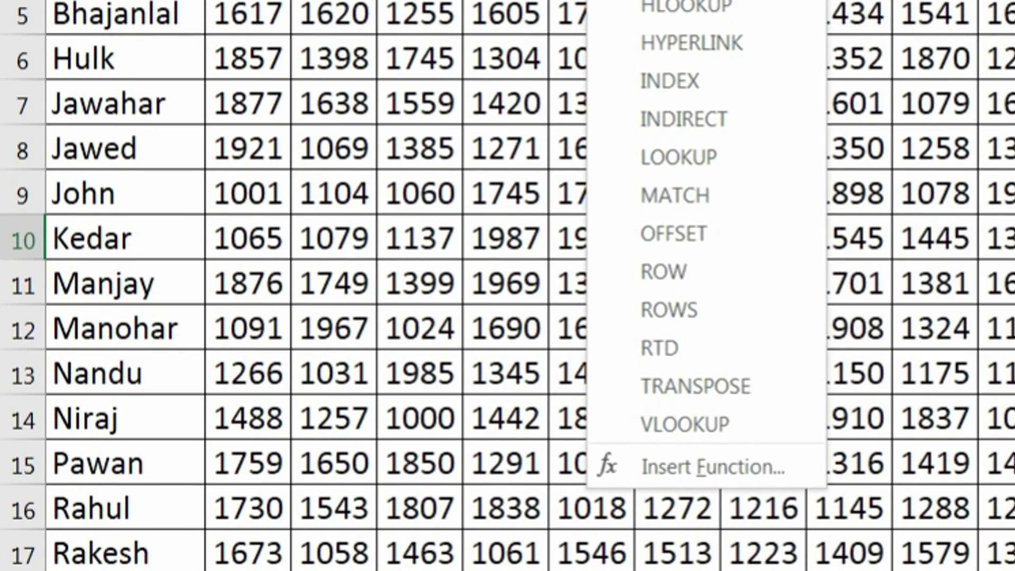
pyautogui.press('Escape')
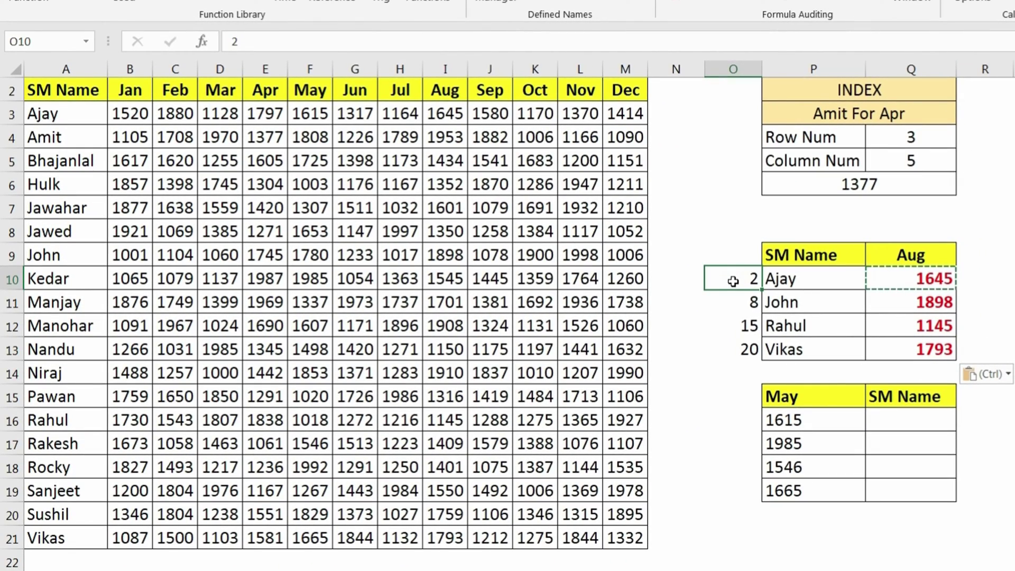
pyautogui.press('Escape')
pyautogui.write('=mat')
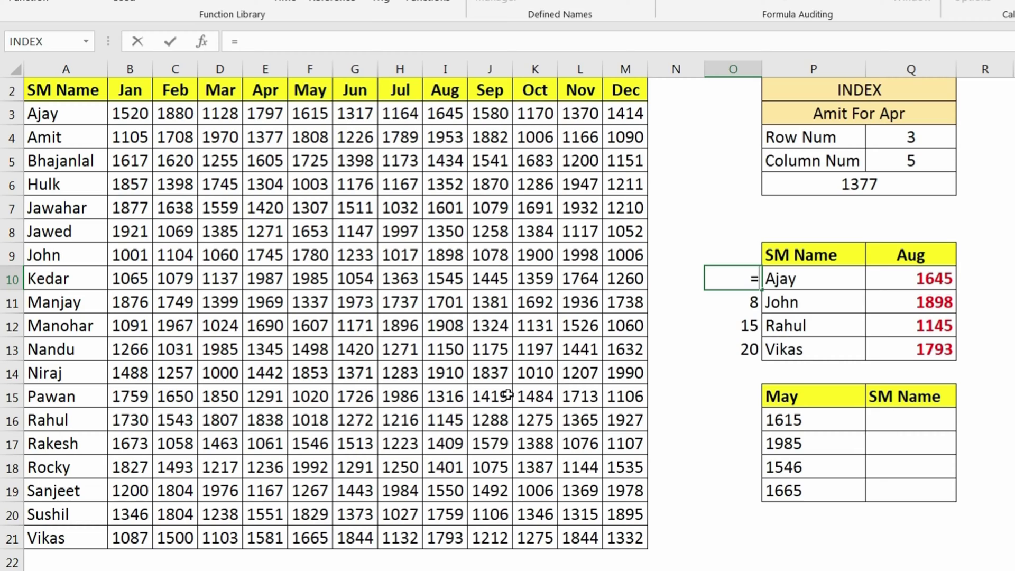
pyautogui.press('Tab')
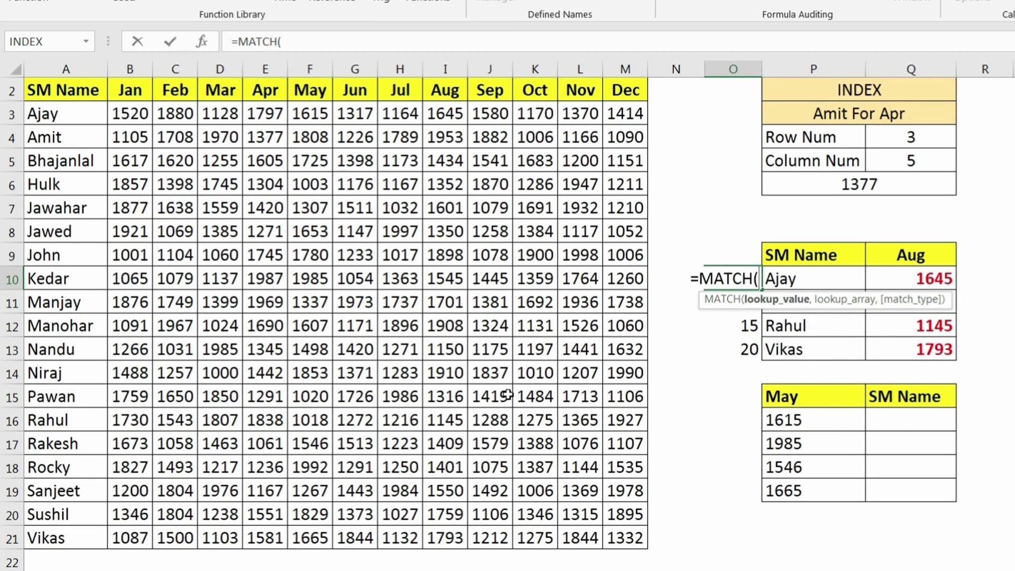
pyautogui.click(781, 283)
pyautogui.write(',')
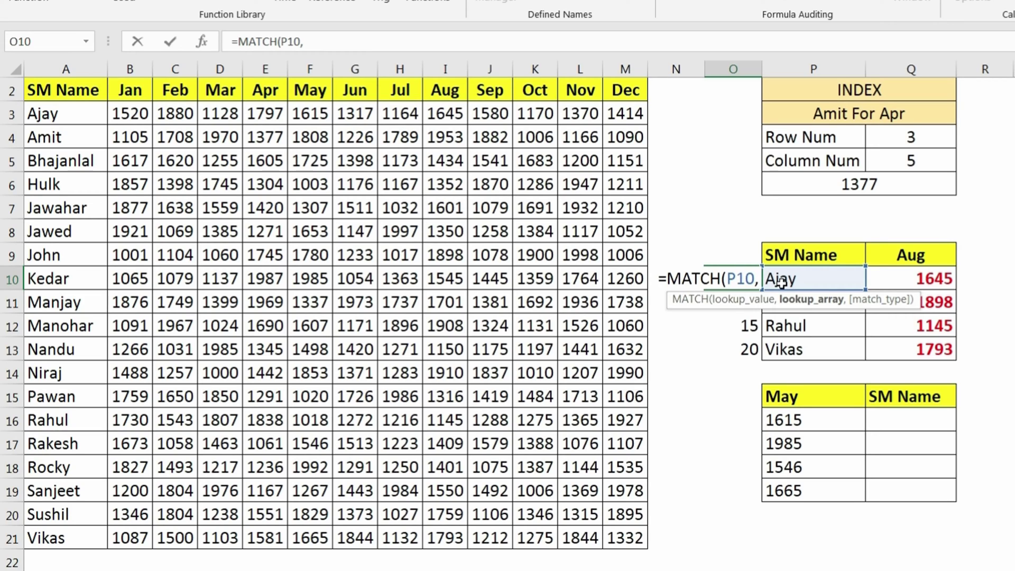
# Complete the MATCH formula in O10 with lookup array $A$2:$A$21 and exact match type 0
pyautogui.moveTo(82, 90); pyautogui.dragTo(82, 537)
pyautogui.press('F4')
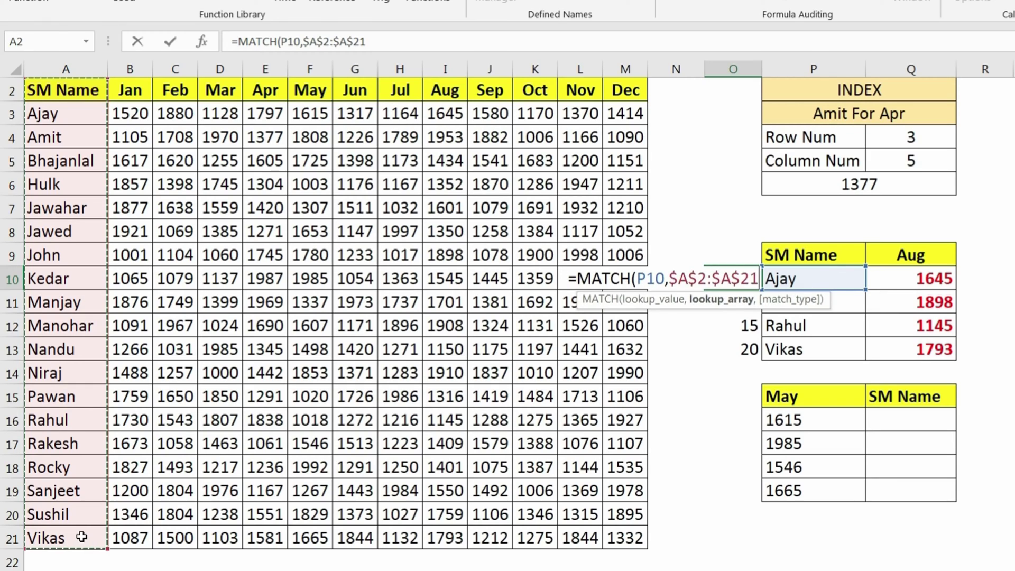
pyautogui.write(',0')
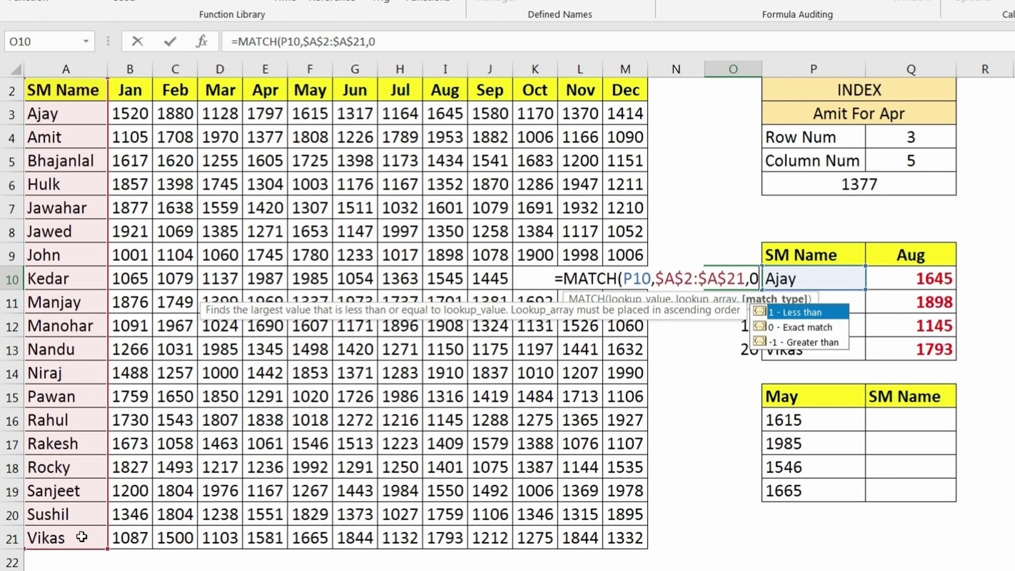
pyautogui.write(')')
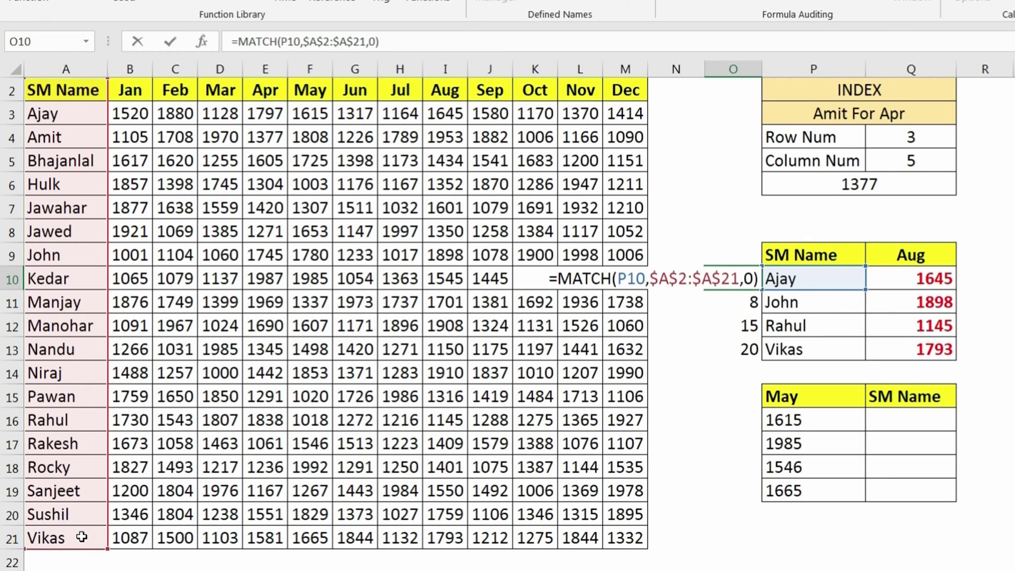
pyautogui.press('Return')
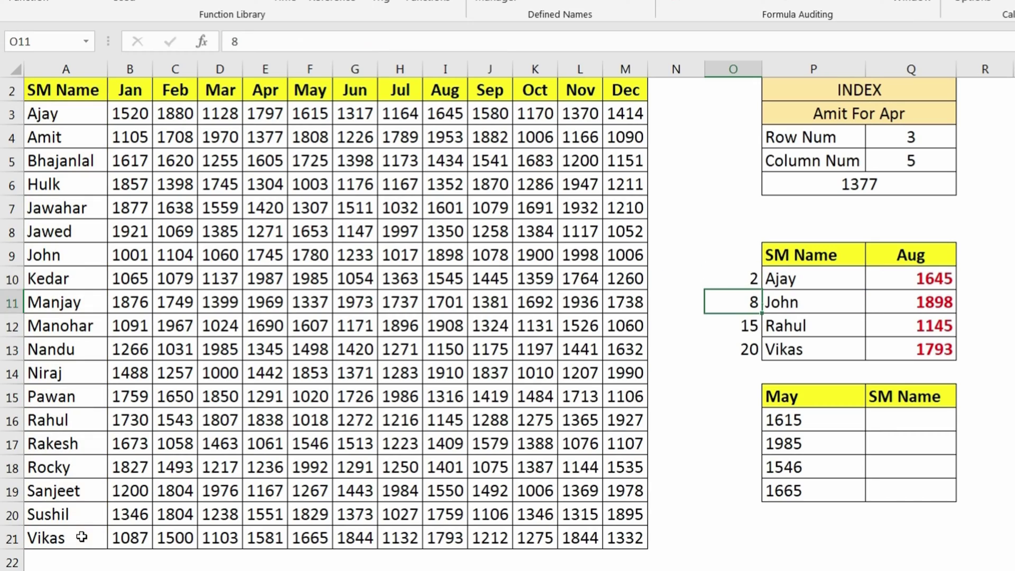
# Replace the first SM Name of the Aug table, in P10, with the salesperson name listed in A10
pyautogui.click(721, 278)
pyautogui.click(819, 278)
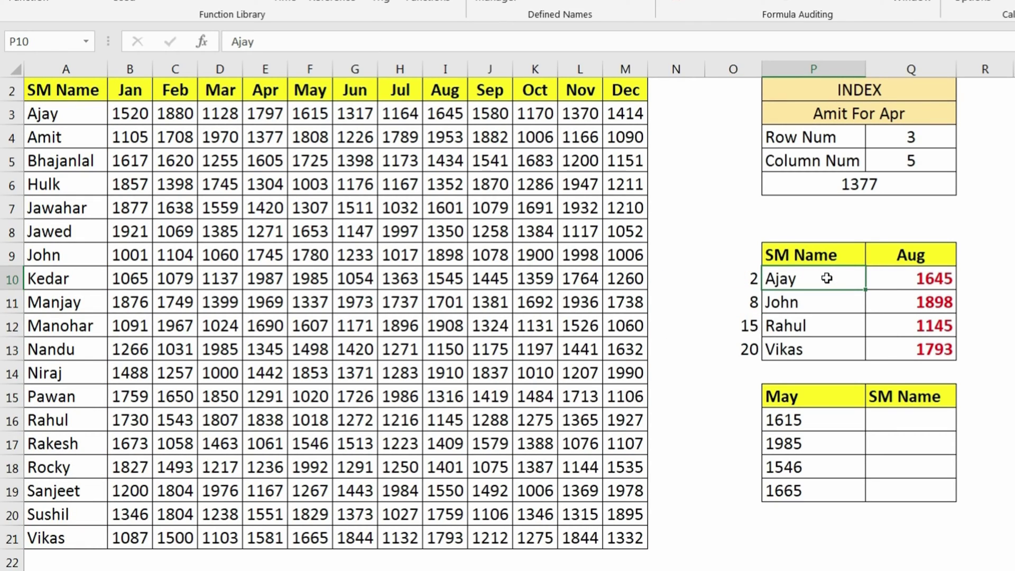
pyautogui.write('Kedar')
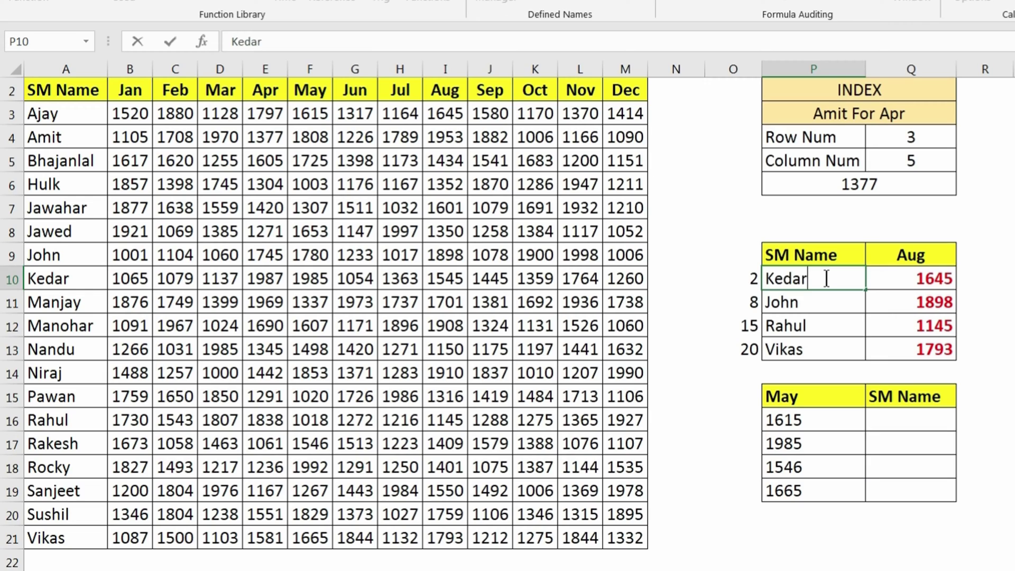
pyautogui.press('Return')
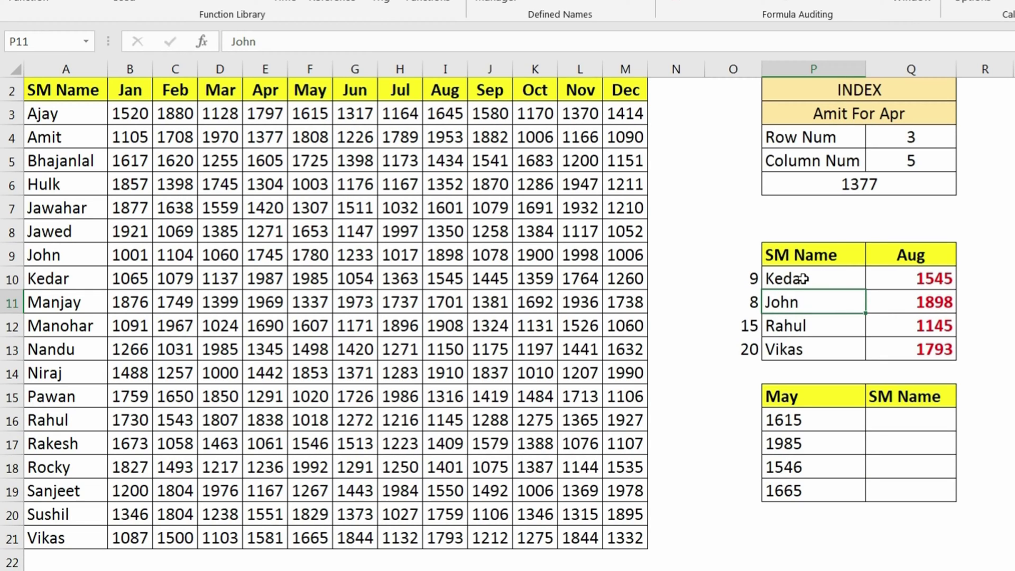
# Copy the MATCH formula from O10 down to O13 beside the Aug table
pyautogui.click(742, 279)
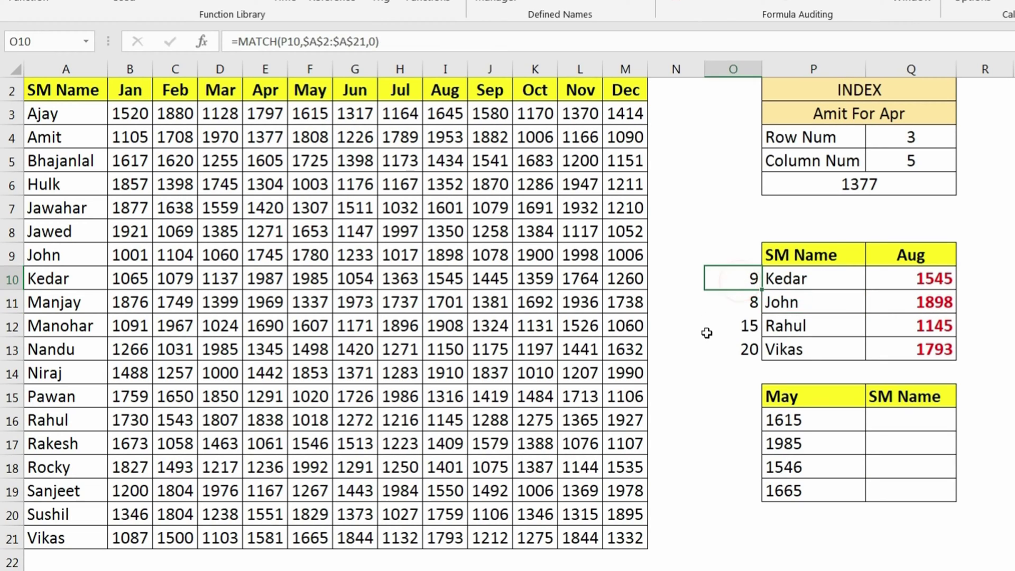
pyautogui.hotkey('ctrl', 'c')
pyautogui.moveTo(752, 343); pyautogui.dragTo(752, 349)
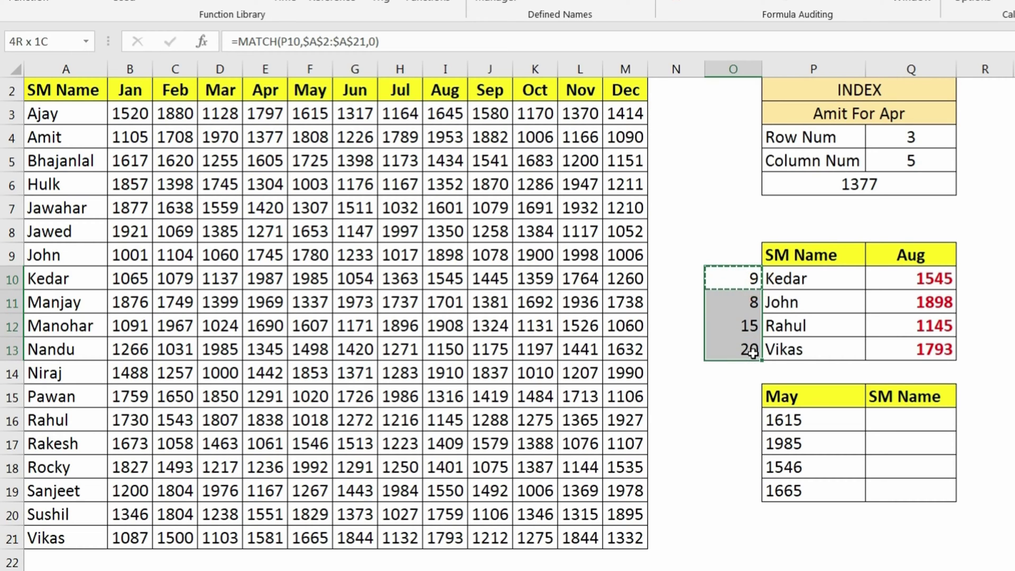
# Examine the O10 row-number reference in Q10's INDEX formula and leave the formula unchanged
pyautogui.click(930, 279)
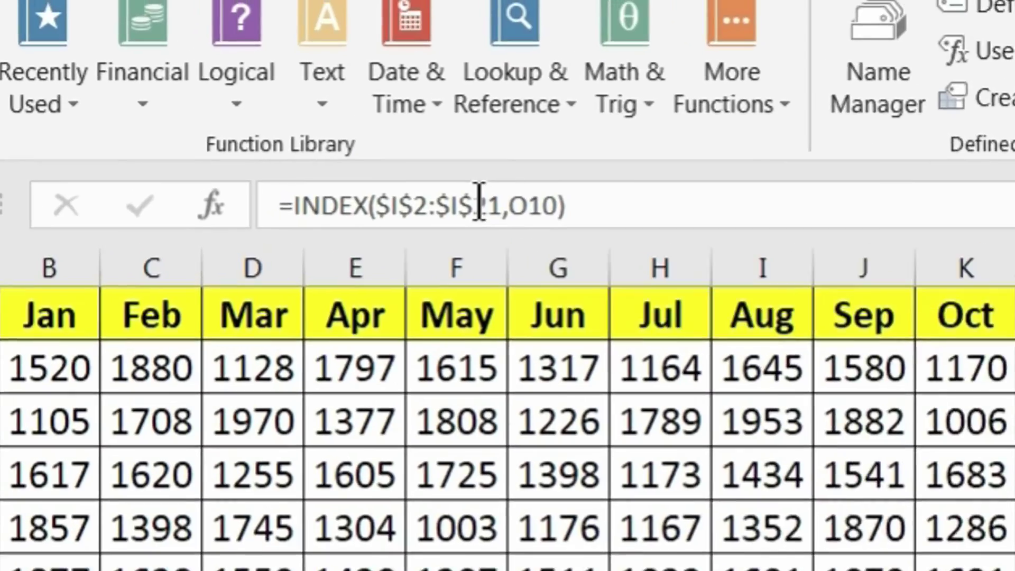
pyautogui.click(478, 201)
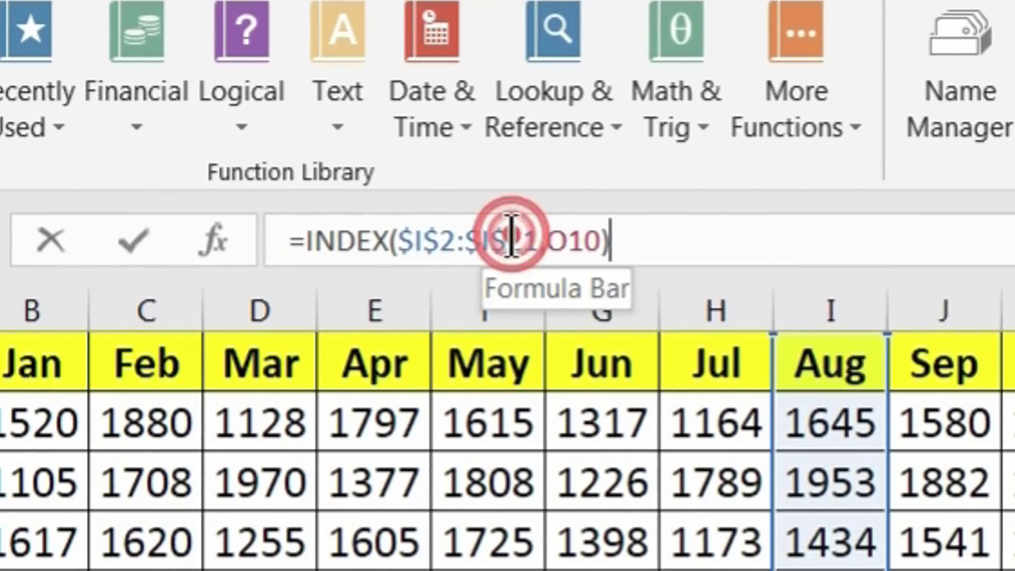
pyautogui.moveTo(509, 205); pyautogui.dragTo(554, 206)
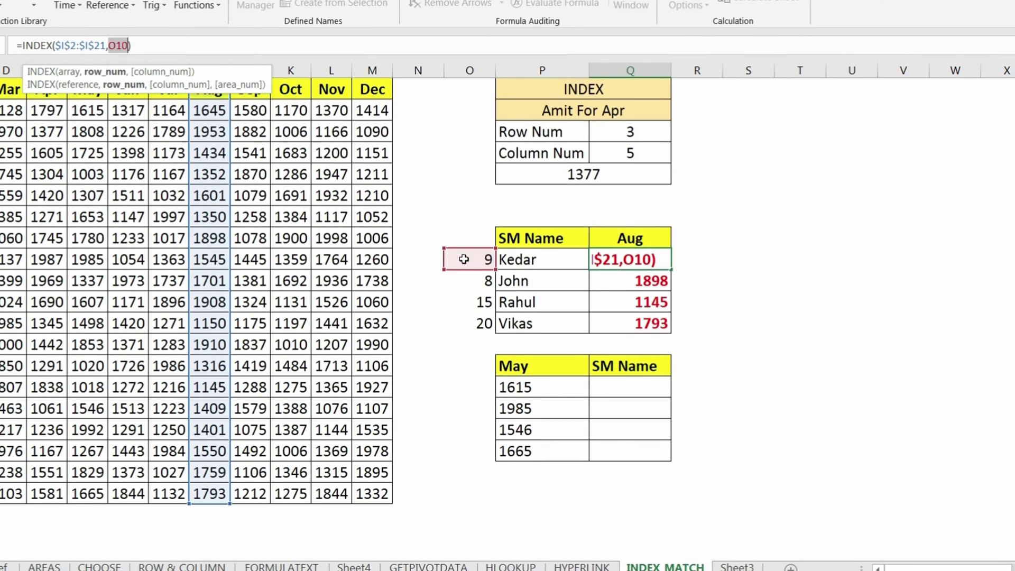
pyautogui.press('Return')
# Copy the MATCH(P10,$A$2:$A$21,0) expression without its equals sign from the formula in O10
pyautogui.click(463, 259)
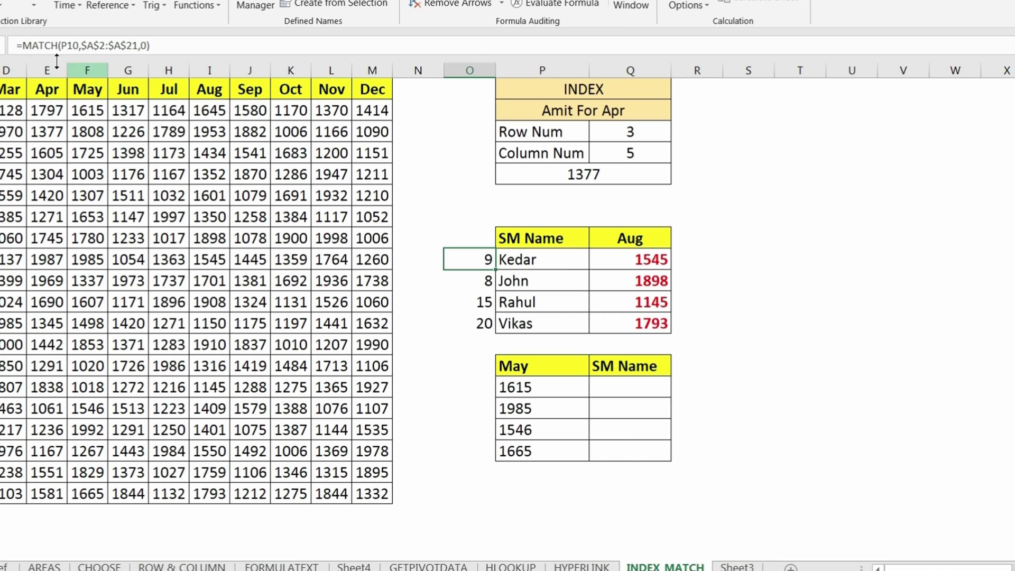
pyautogui.press('F2')
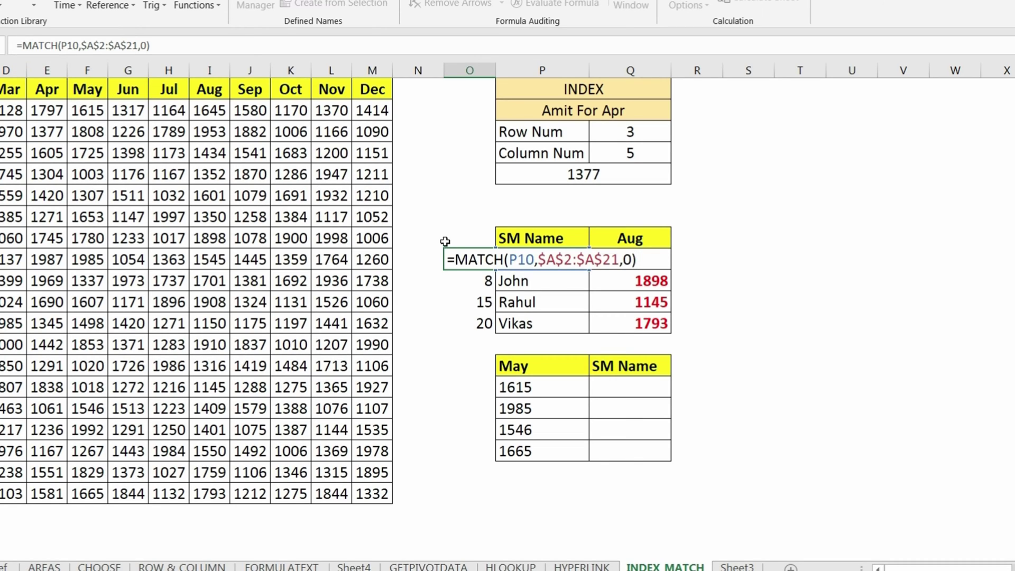
pyautogui.moveTo(455, 259); pyautogui.dragTo(638, 259)
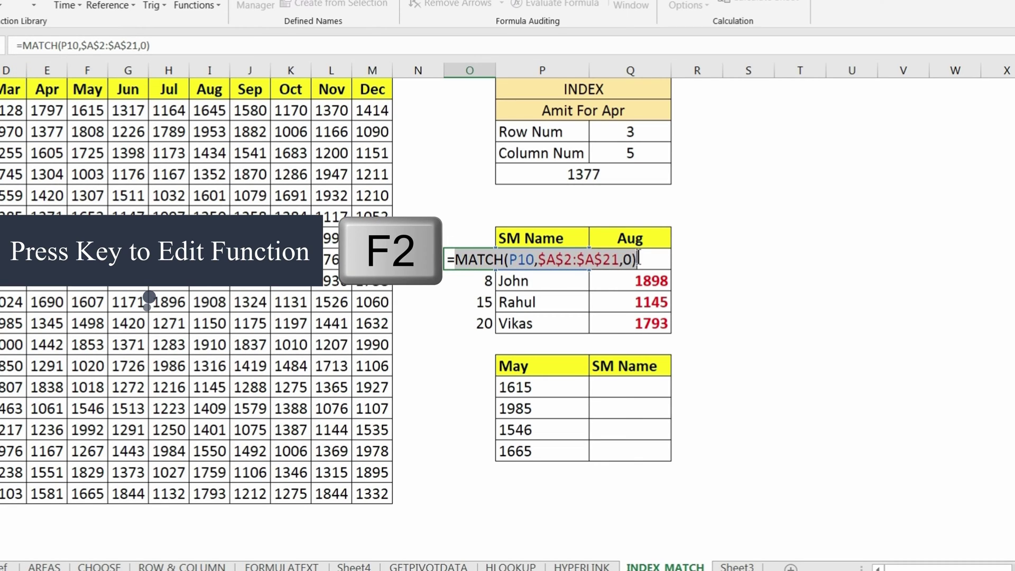
pyautogui.rightClick(653, 265)
pyautogui.click(657, 288)
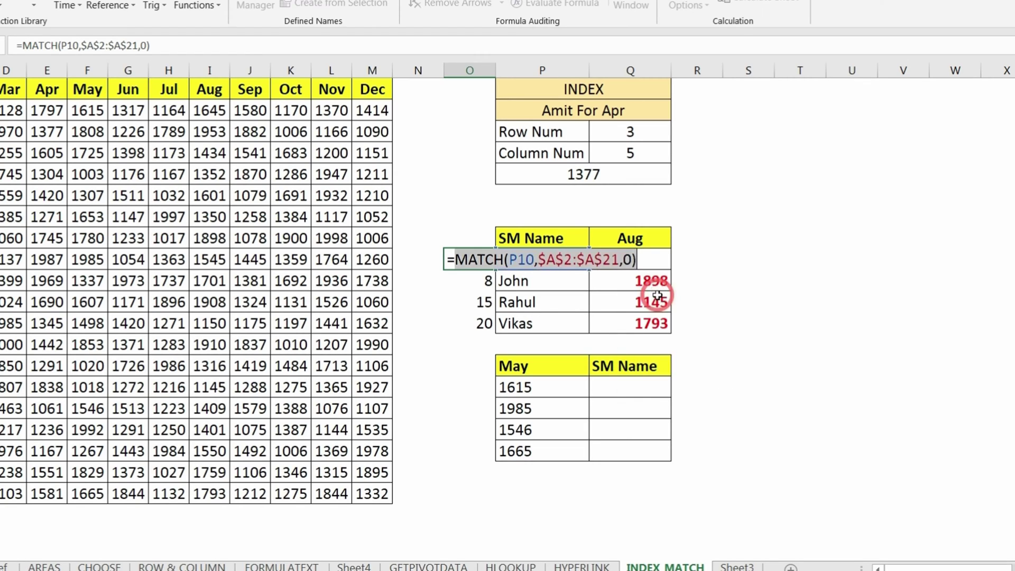
pyautogui.press('Escape')
# Replace the O10 reference in Q10 with the copied MATCH, giving =INDEX($I$2:$I$21,MATCH(P10,$A$2:$A$21,0))
pyautogui.click(649, 262)
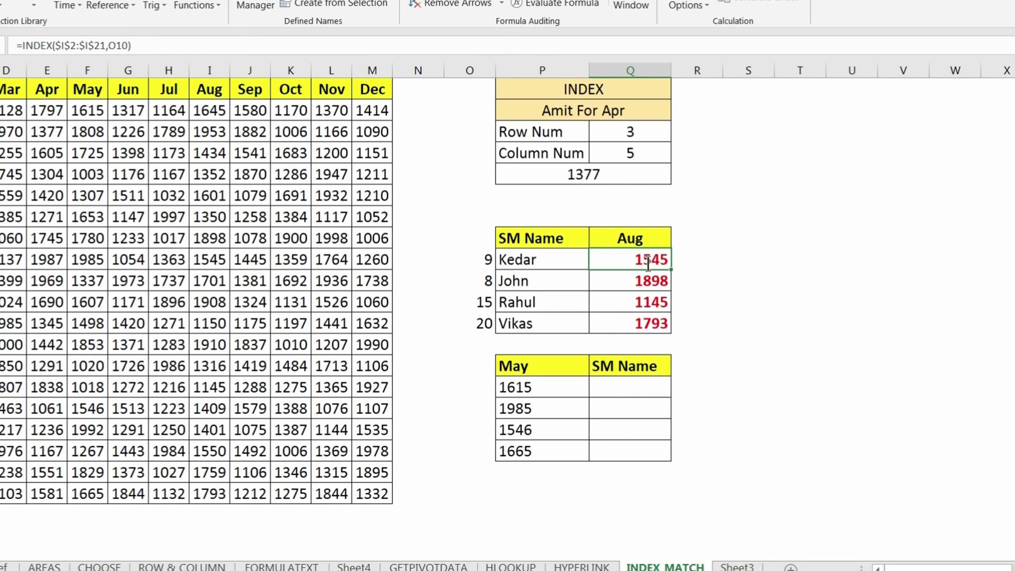
pyautogui.doubleClick(648, 263)
pyautogui.doubleClick(726, 261)
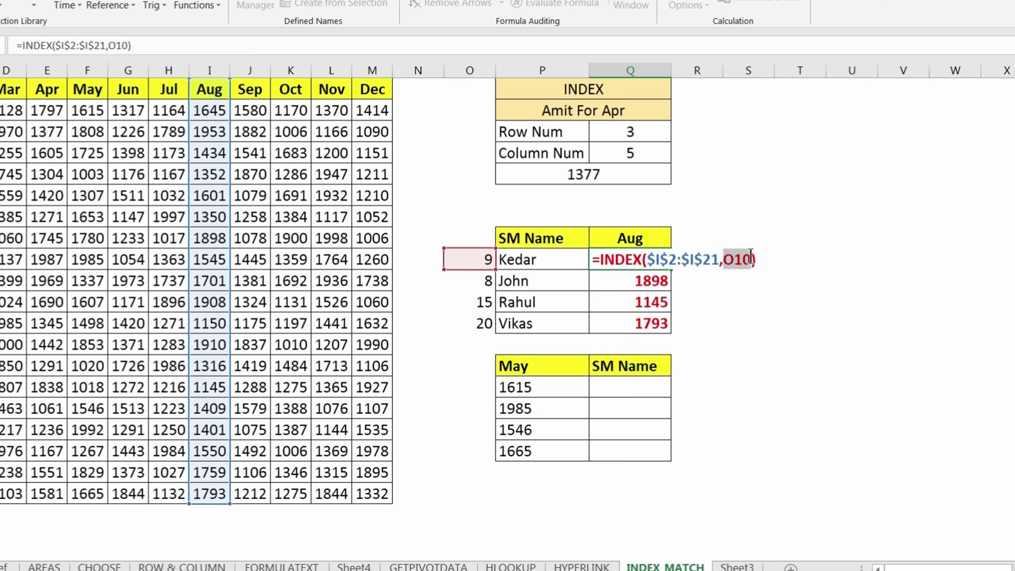
pyautogui.hotkey('ctrl', 'v')
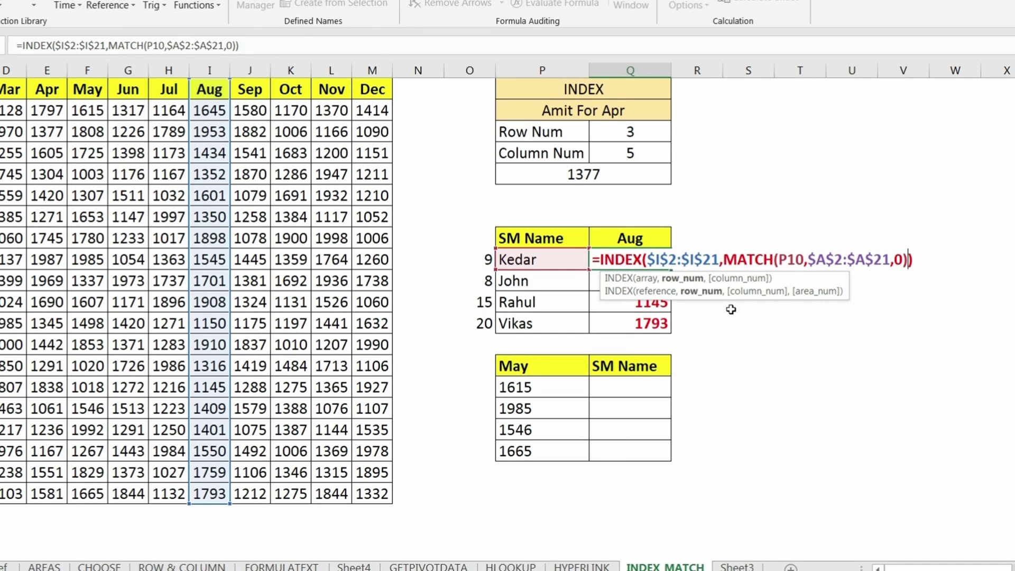
pyautogui.press('Return')
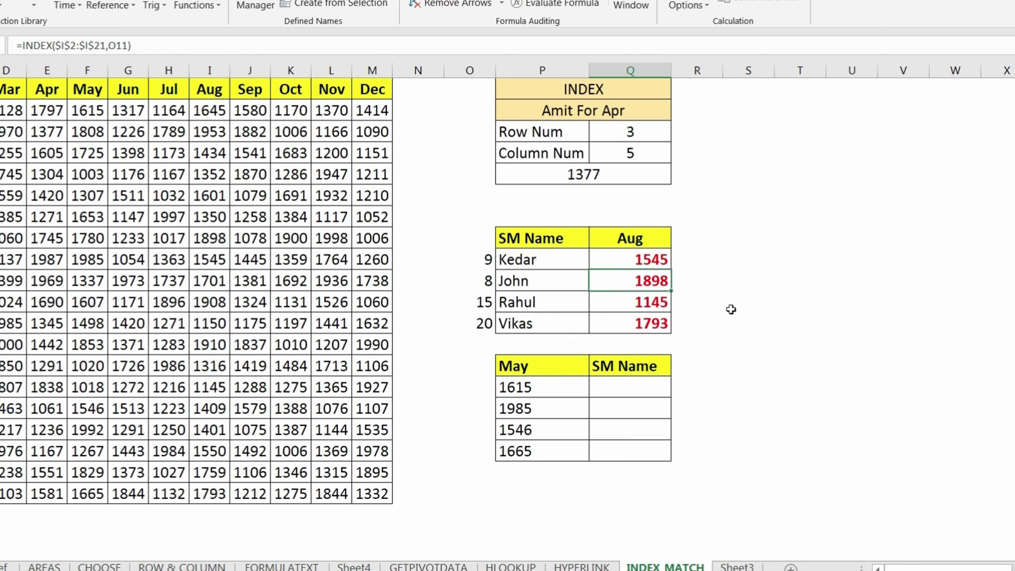
# Copy the combined INDEX and MATCH formula from Q10 into Q11:Q13
pyautogui.click(658, 260)
pyautogui.hotkey('ctrl', 'c')
pyautogui.moveTo(658, 280); pyautogui.dragTo(659, 323)
pyautogui.hotkey('ctrl', 'v')
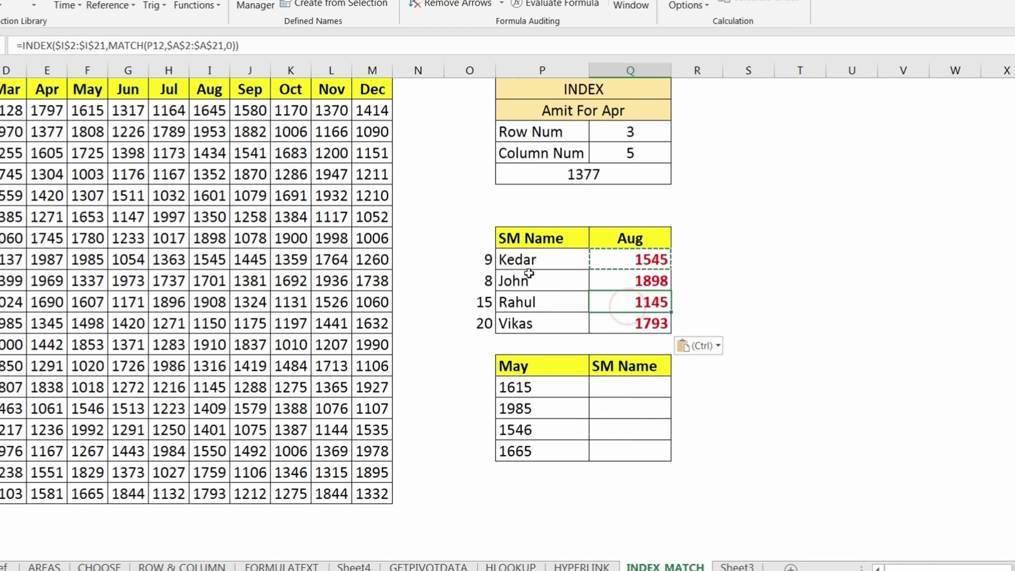
# Clear the helper row positions in O10:O14 beside the Aug table
pyautogui.moveTo(483, 259); pyautogui.dragTo(487, 337)
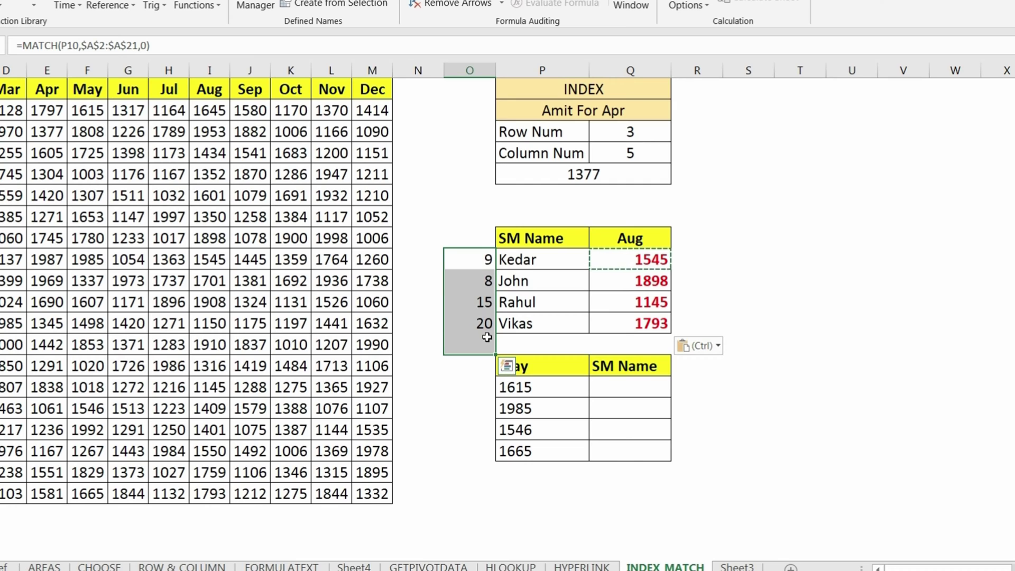
pyautogui.press('Delete')
pyautogui.click(569, 307)
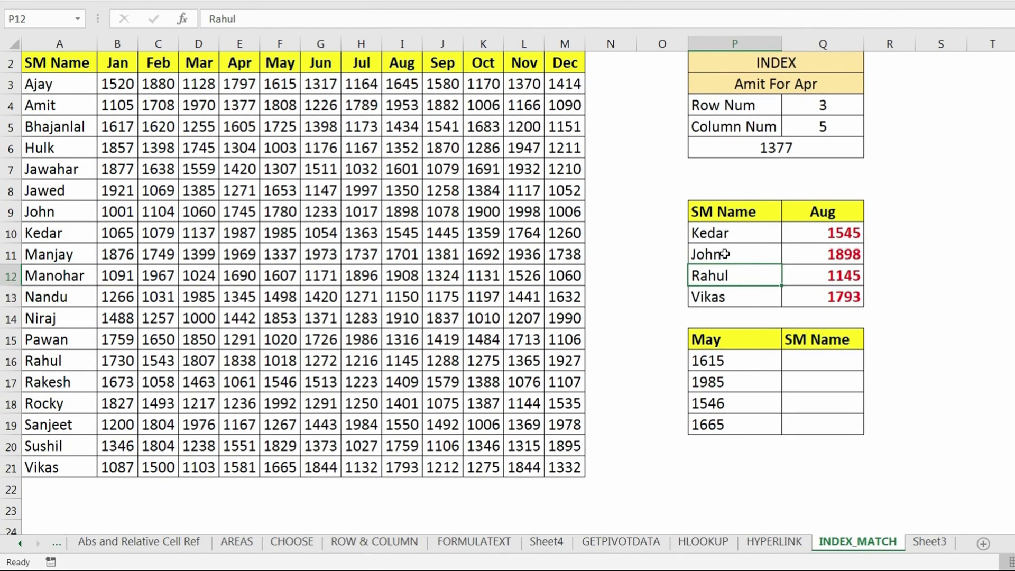
# Replace the SM Names in P11, P12 and P13 with the names listed in A15, A14 and A18
pyautogui.click(724, 254)
pyautogui.write('Pawan')
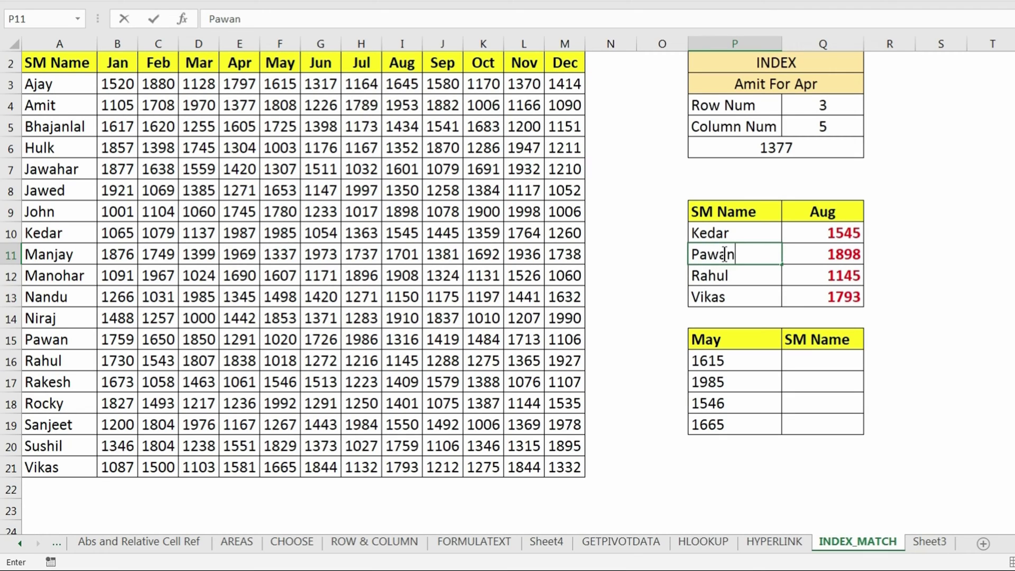
pyautogui.press('Return')
pyautogui.write('Niraj')
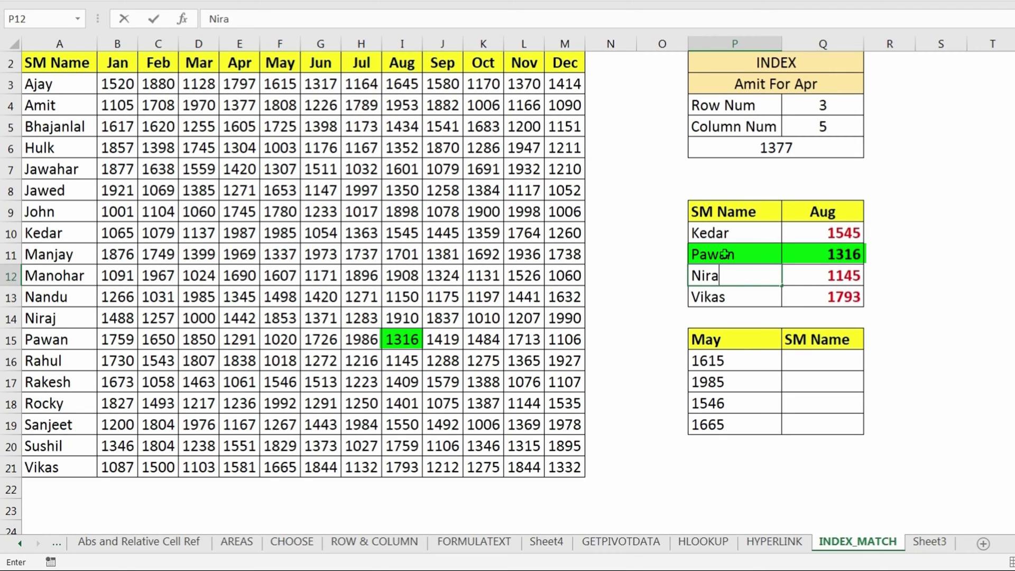
pyautogui.press('Return')
pyautogui.write('Rocky')
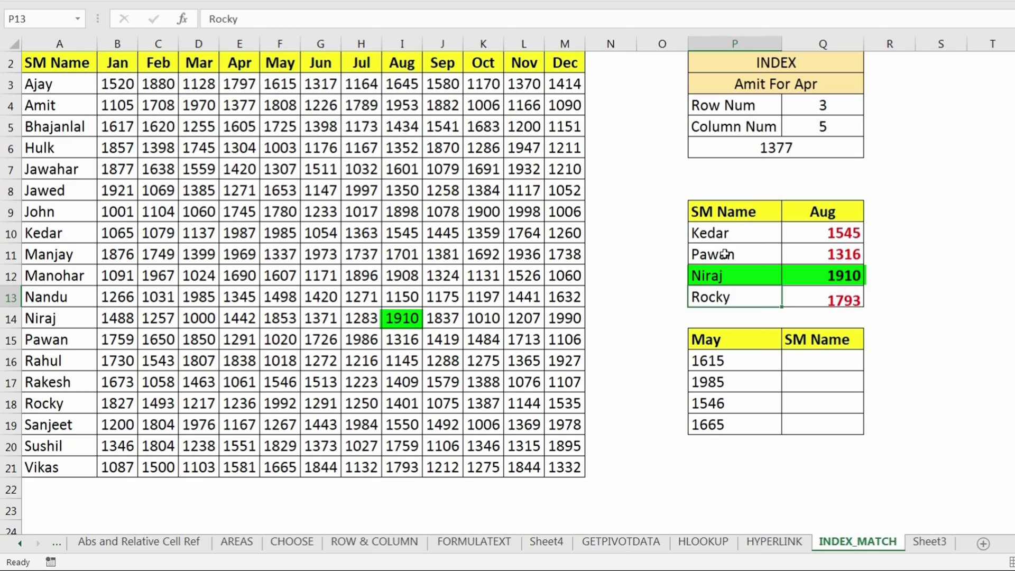
pyautogui.press('Return')
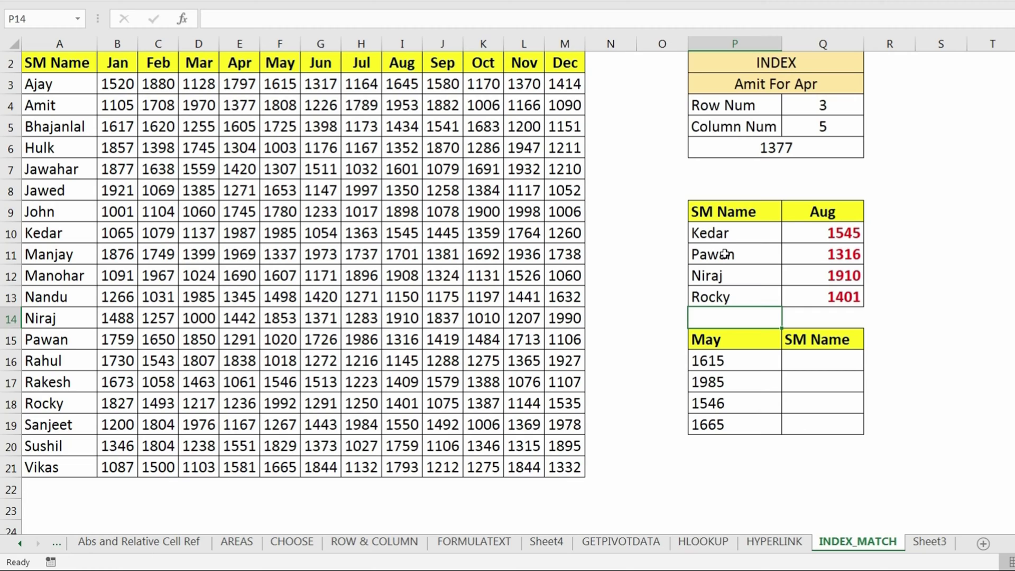
# Begin an INDEX formula in Q16 that returns from the absolute SM Name range $A$2:$A$21
pyautogui.click(814, 360)
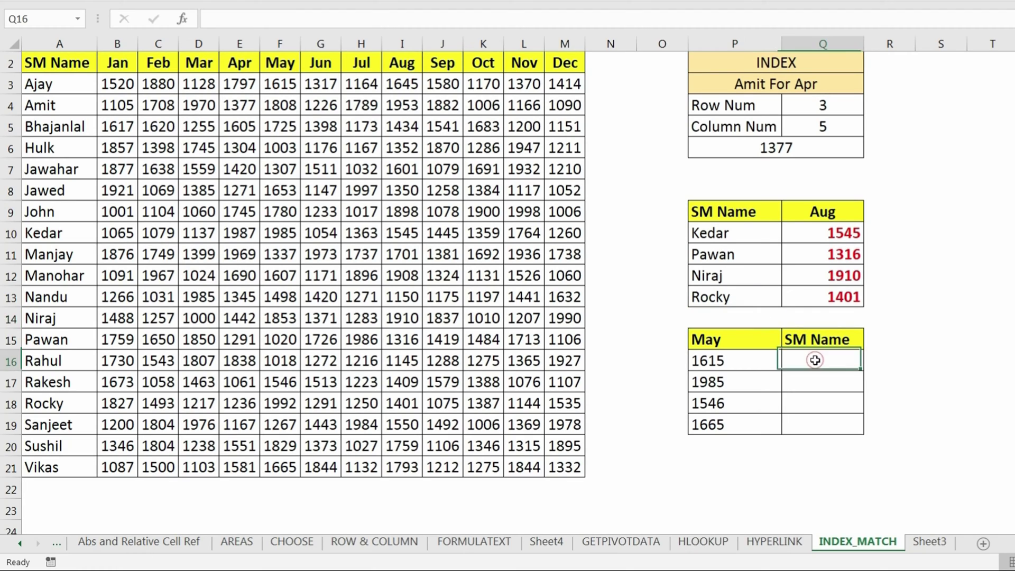
pyautogui.click(709, 364)
pyautogui.moveTo(711, 374); pyautogui.dragTo(711, 423)
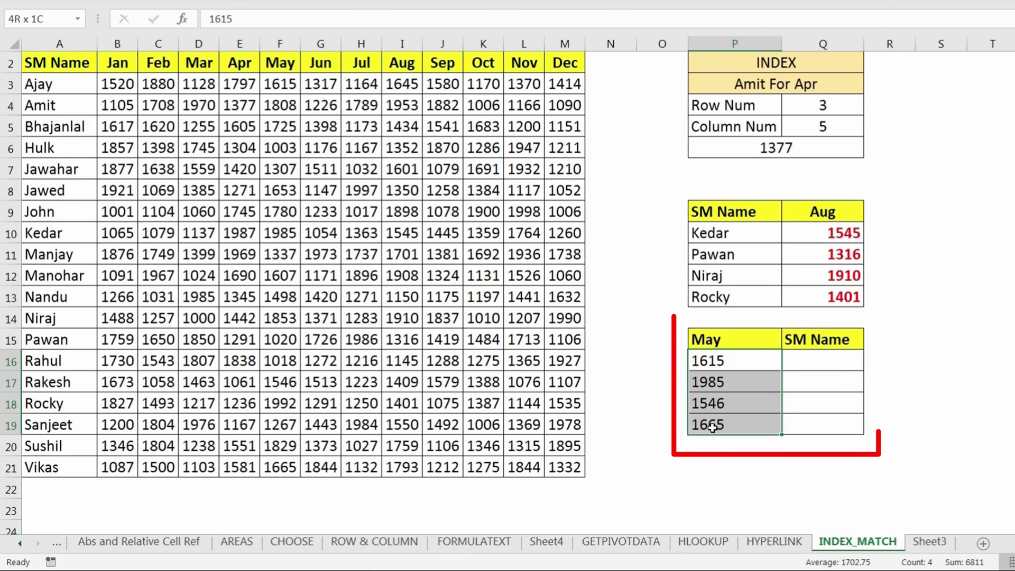
pyautogui.moveTo(819, 360); pyautogui.dragTo(820, 422)
pyautogui.click(819, 361)
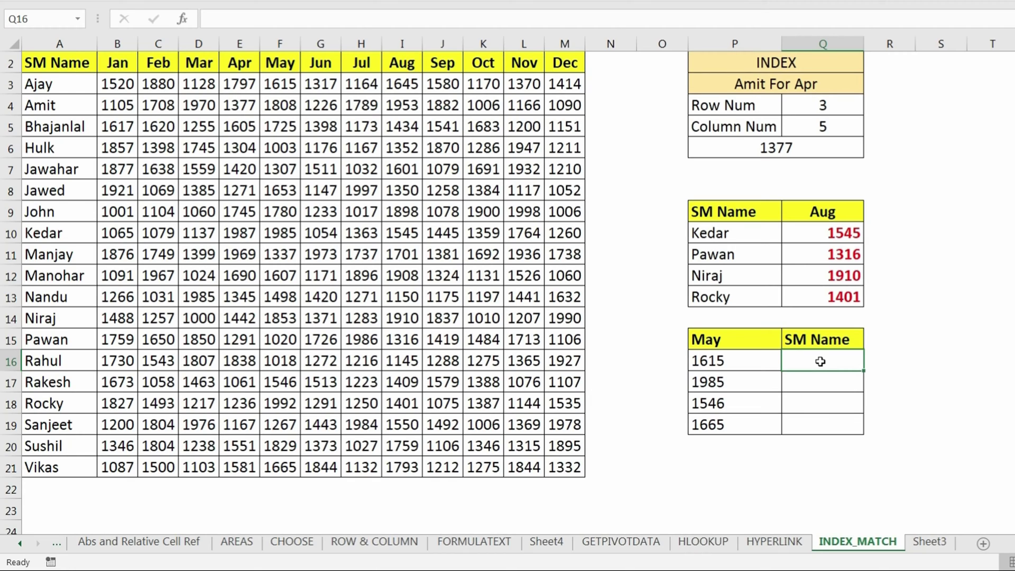
pyautogui.write('=ind')
pyautogui.press('Tab')
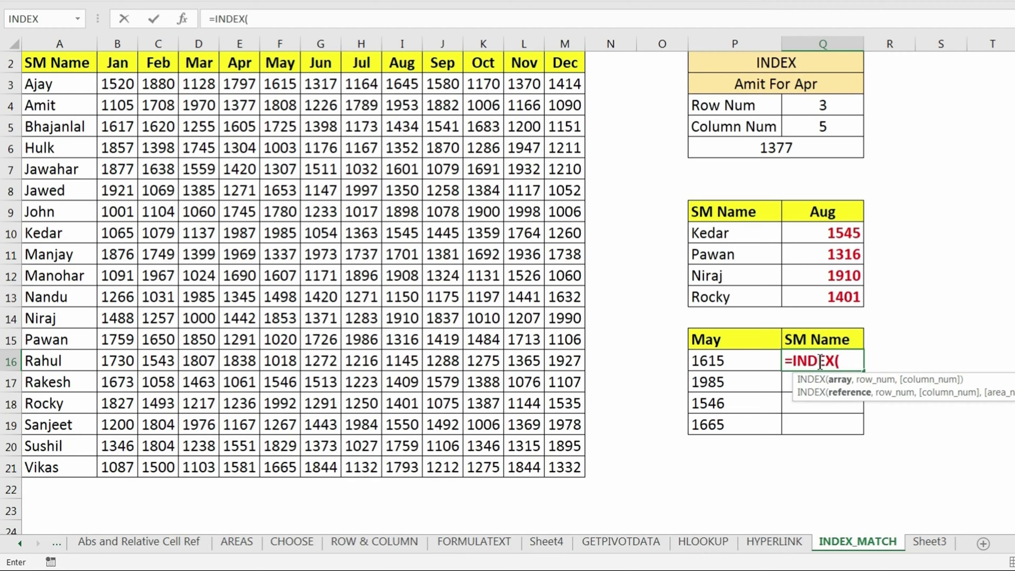
pyautogui.moveTo(75, 60); pyautogui.dragTo(75, 462)
pyautogui.press('F4')
pyautogui.write(',')
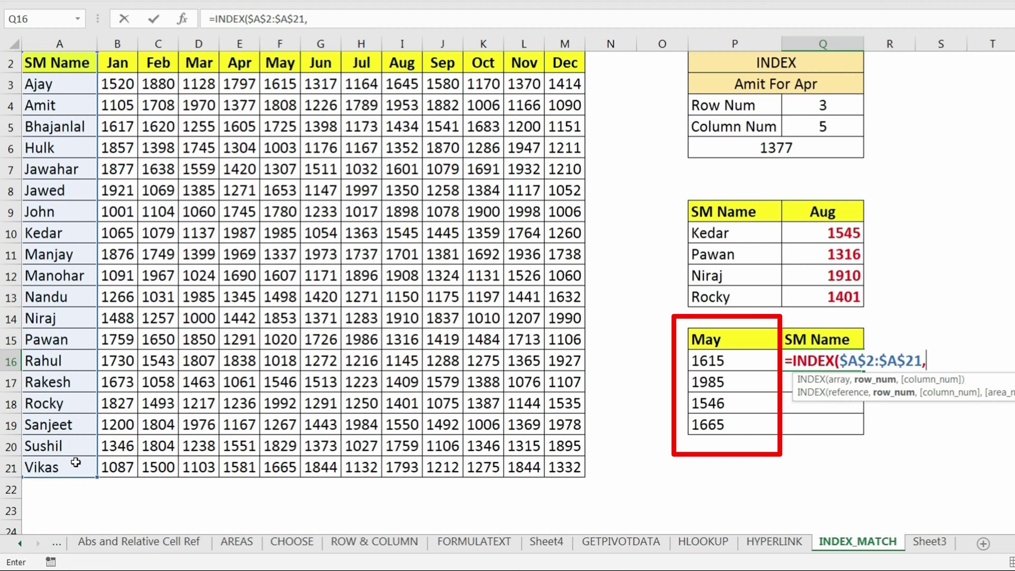
# Complete the Q16 formula with a nested exact MATCH of P16 in the May column: MATCH(P16,$F$2:$F$21,0)
pyautogui.write('match')
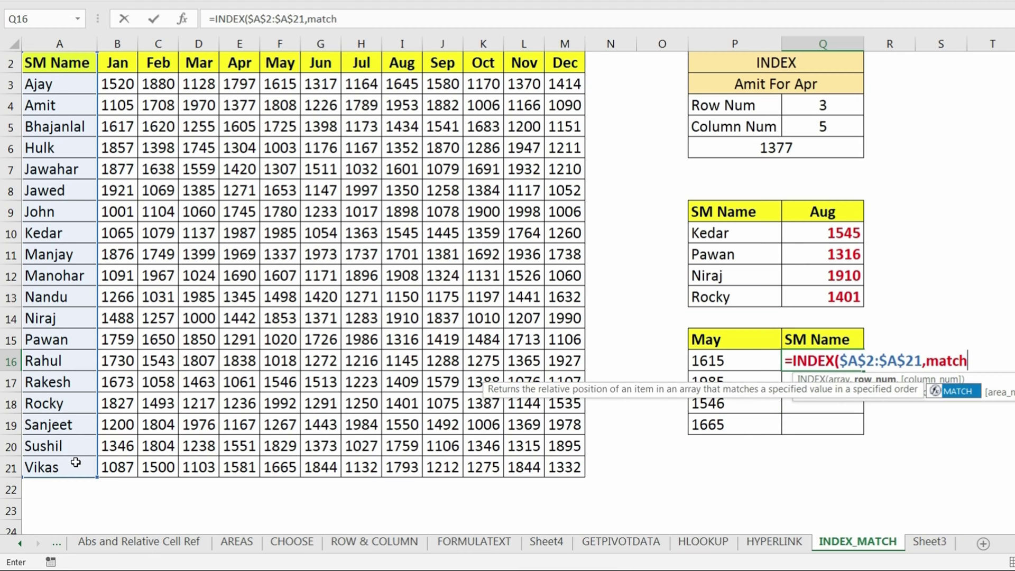
pyautogui.press('Tab')
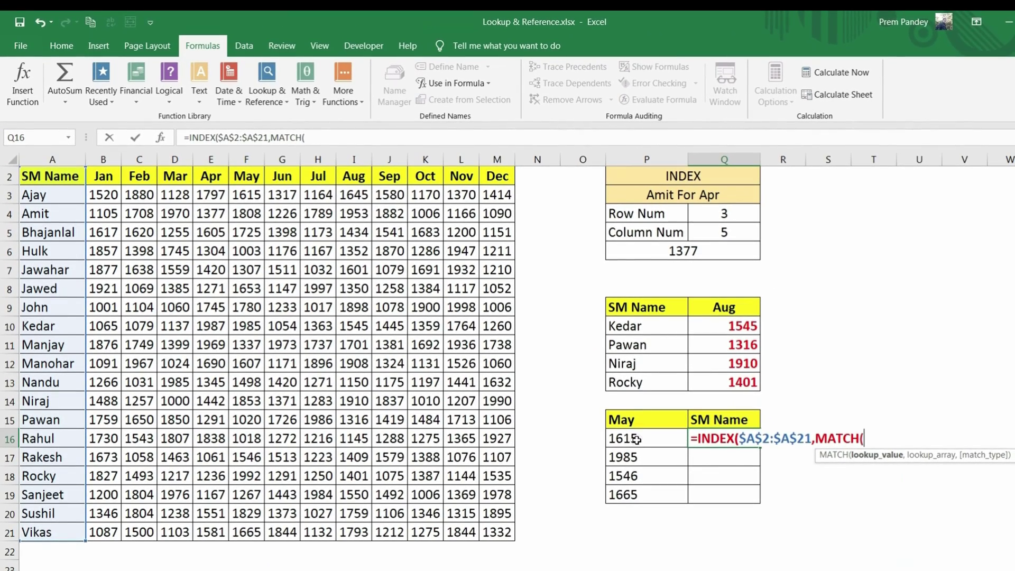
pyautogui.click(703, 381)
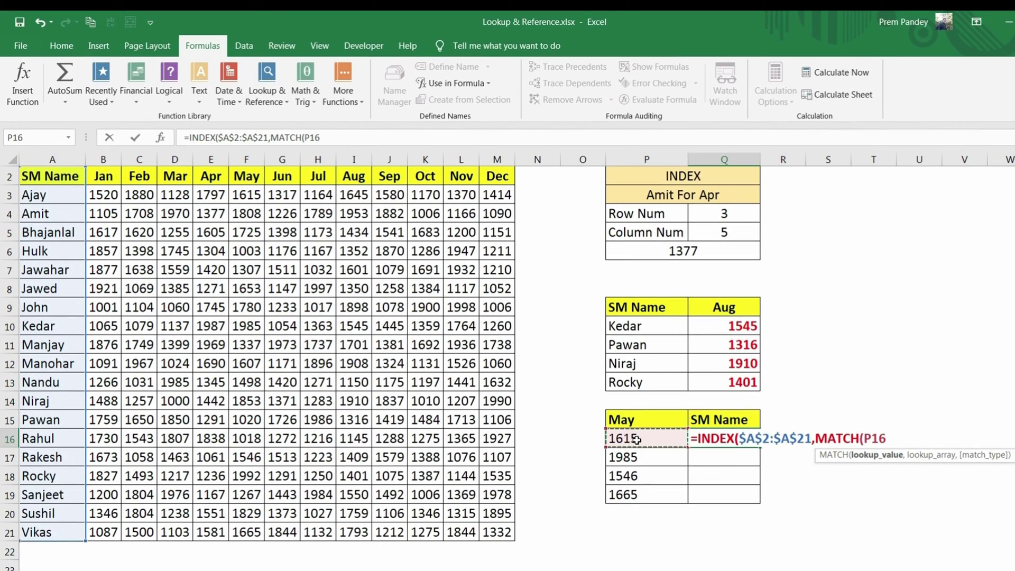
pyautogui.write(',')
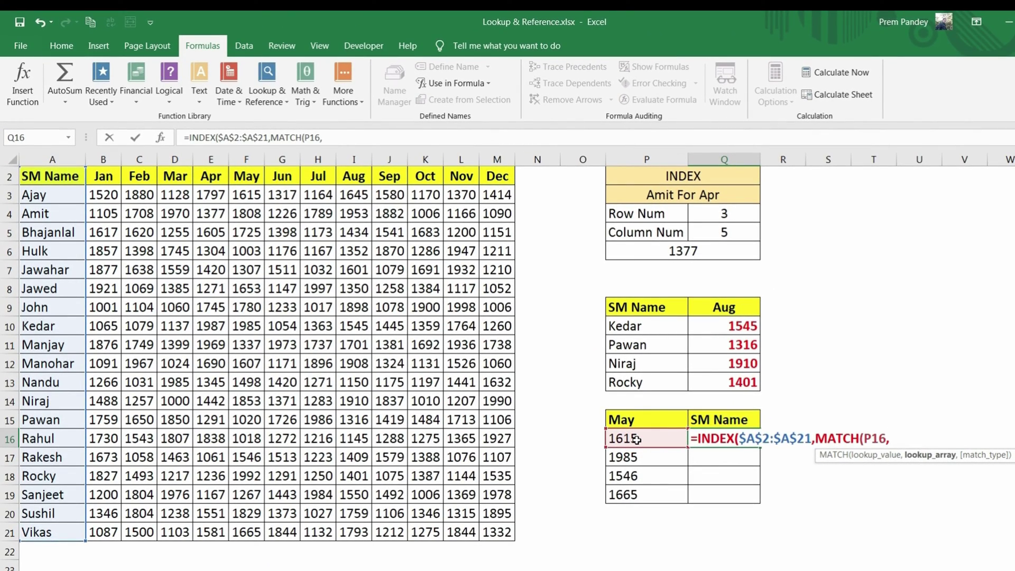
pyautogui.moveTo(248, 176); pyautogui.dragTo(259, 530)
pyautogui.press('F4')
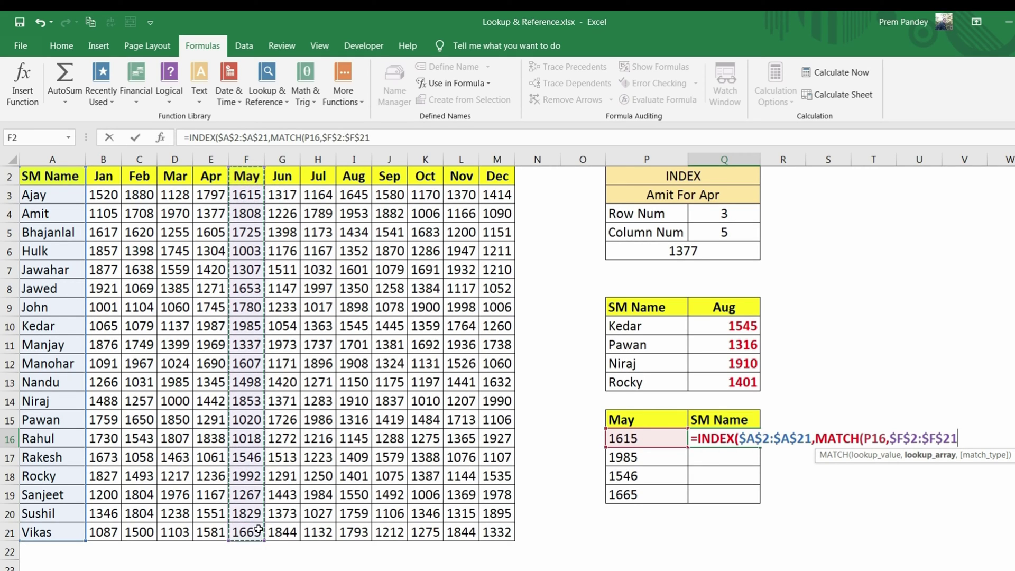
pyautogui.write(',0')
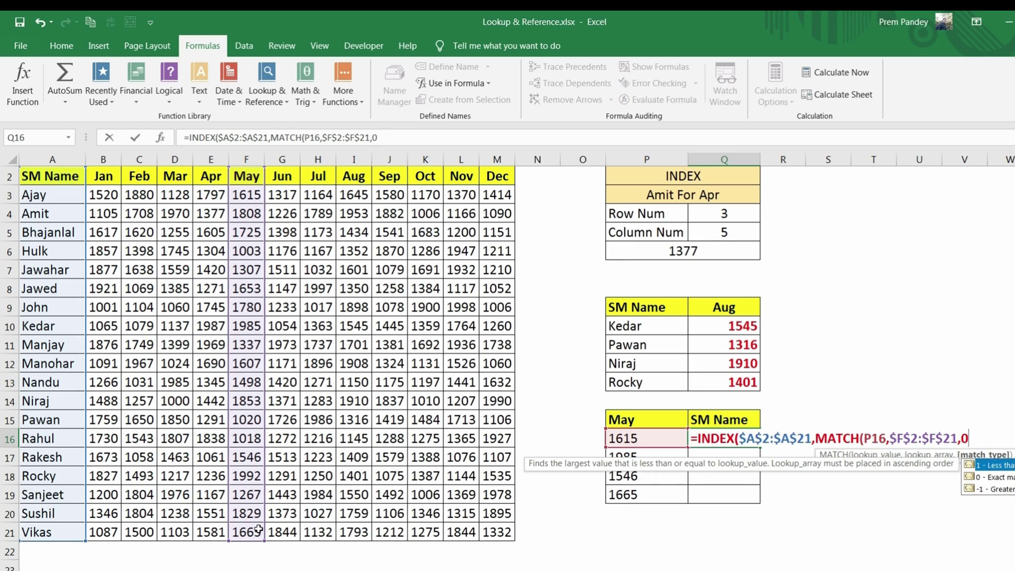
pyautogui.write(')')
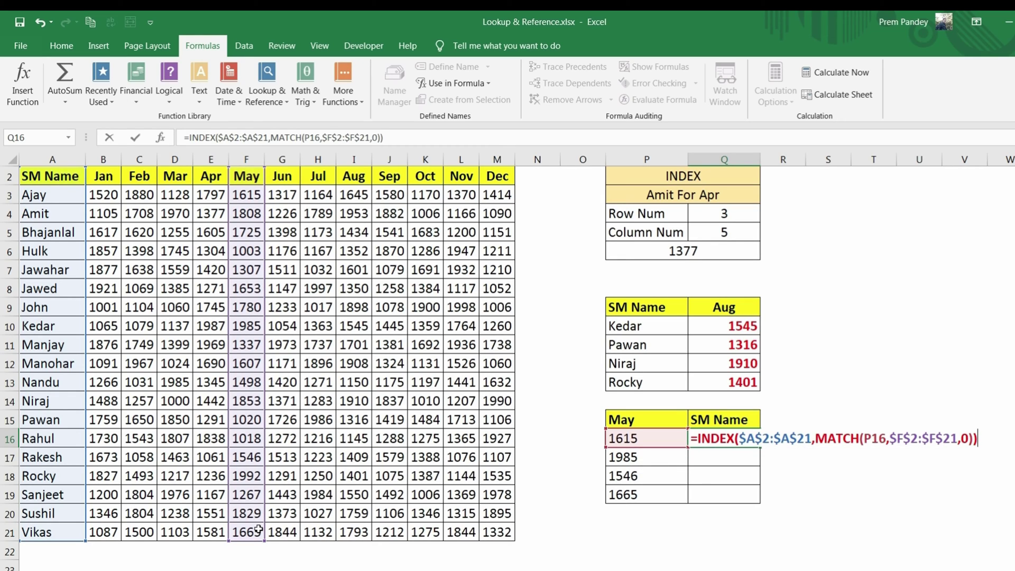
pyautogui.press('Return')
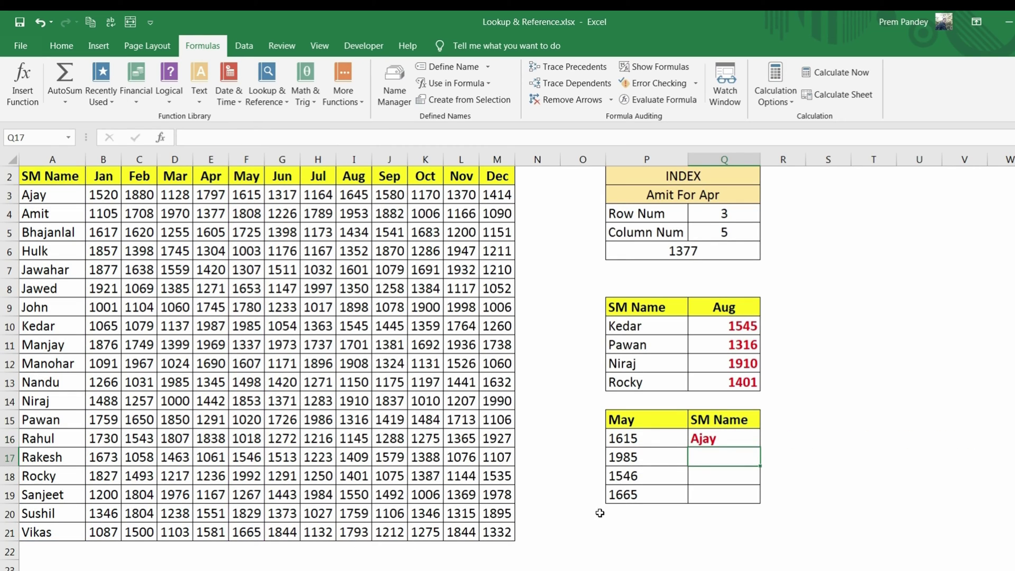
# Copy the SM Name lookup formula from Q16 into Q17:Q19
pyautogui.click(706, 439)
pyautogui.hotkey('ctrl', 'c')
pyautogui.moveTo(706, 439); pyautogui.dragTo(719, 498)
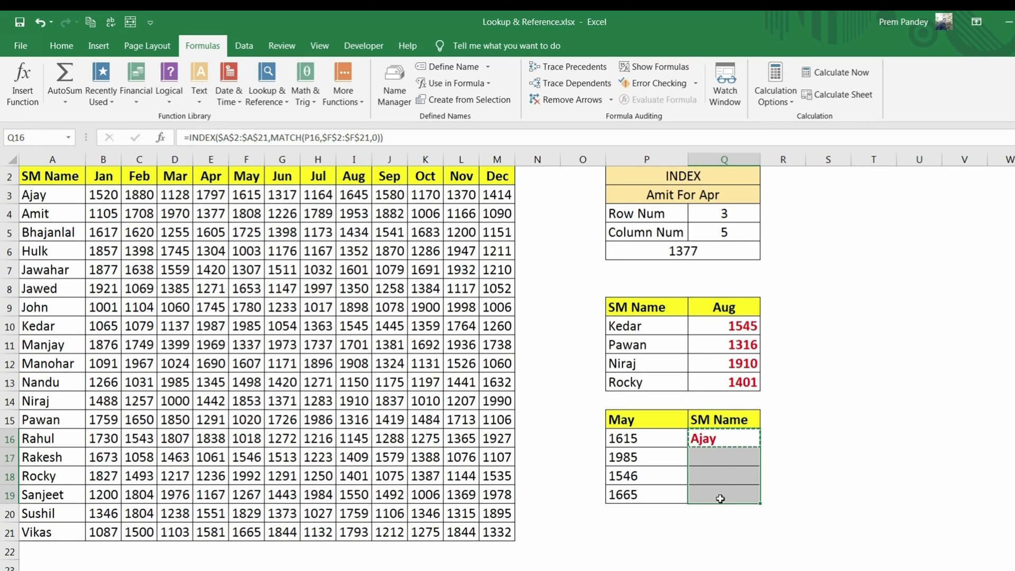
pyautogui.hotkey('ctrl', 'v')
pyautogui.click(724, 456)
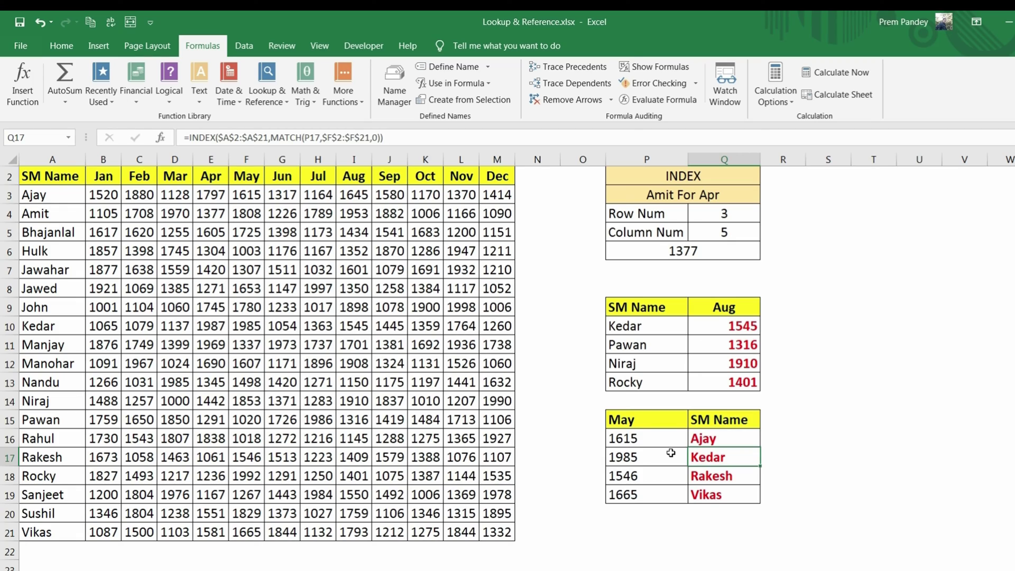
pyautogui.click(670, 453)
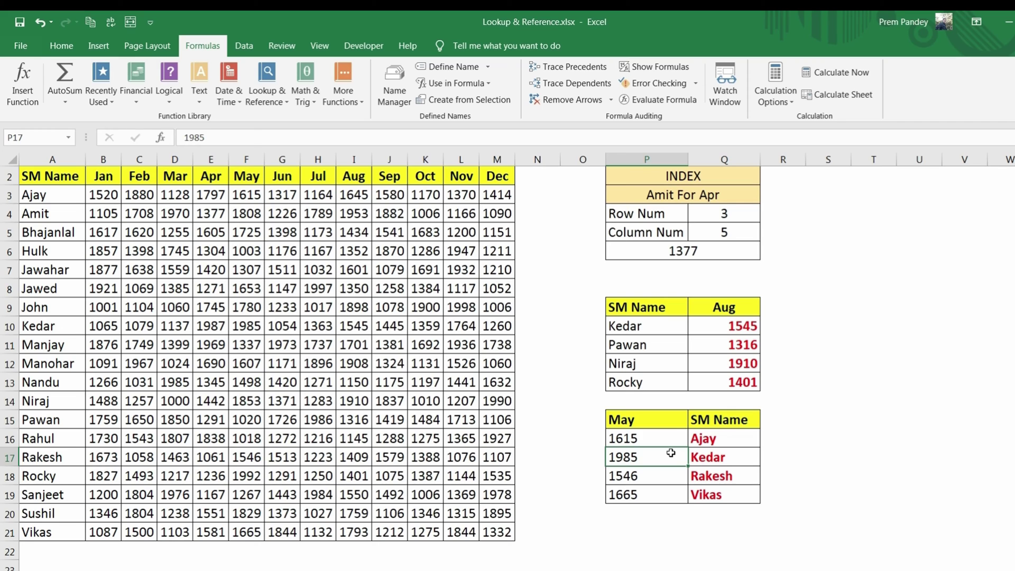
# Create a blank workbook and set the font size of the whole sheet to 15
pyautogui.click(21, 45)
pyautogui.click(193, 157)
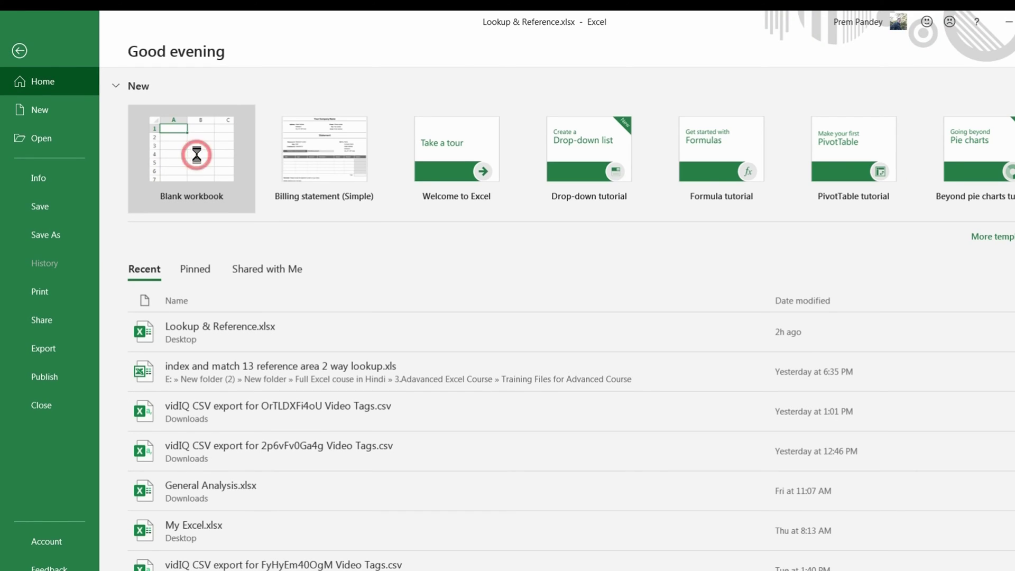
pyautogui.hotkey('ctrl', 'a')
pyautogui.click(204, 73)
pyautogui.write('15')
pyautogui.press('Return')
# Fill B1:O1 with a number series from 1 to 14 as column numbers
pyautogui.click(77, 173)
pyautogui.write('1')
pyautogui.press('Return')
pyautogui.click(99, 171)
pyautogui.moveTo(108, 186); pyautogui.dragTo(696, 192)
pyautogui.click(708, 192)
pyautogui.click(734, 226)
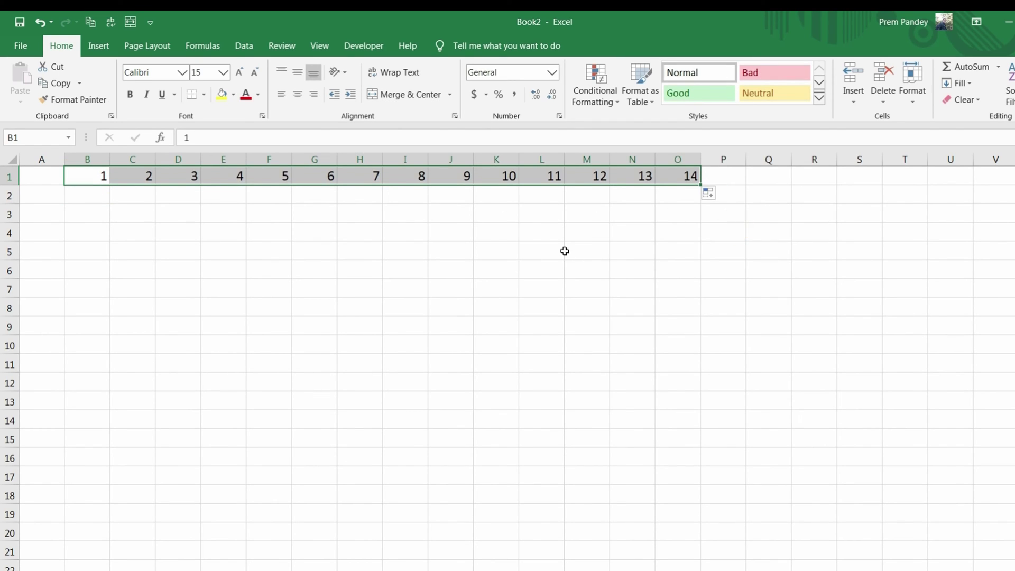
# Fill A2:A22 with a number series from 1 to 21 as row numbers
pyautogui.click(45, 192)
pyautogui.write('1')
pyautogui.press('Return')
pyautogui.click(50, 191)
pyautogui.moveTo(63, 204); pyautogui.dragTo(79, 570)
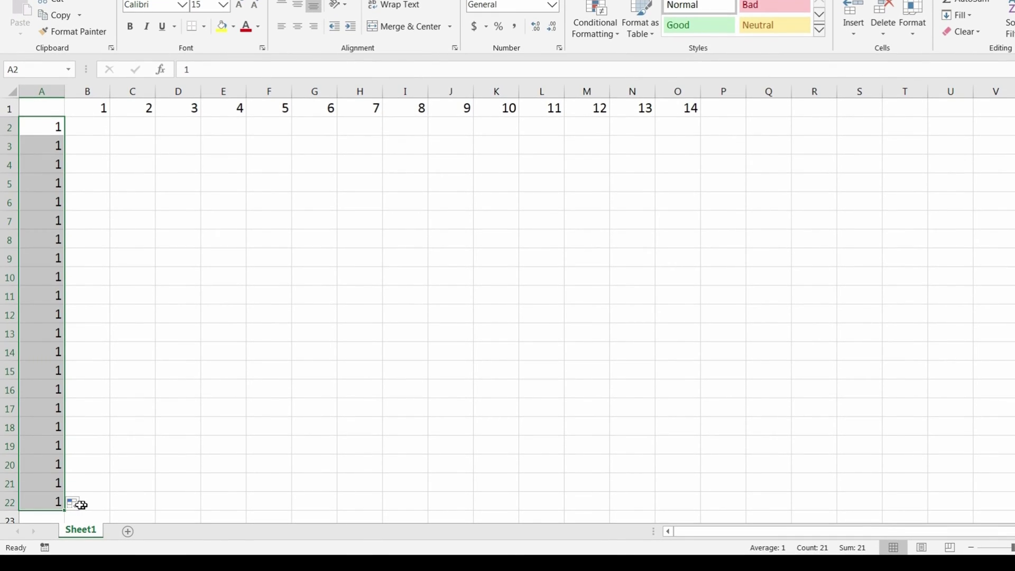
pyautogui.click(79, 503)
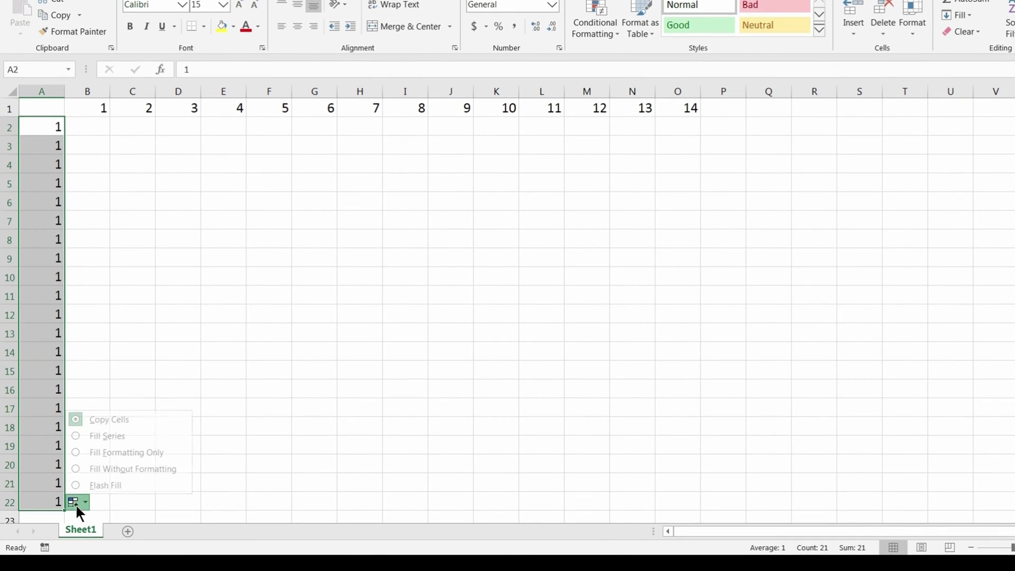
pyautogui.click(120, 437)
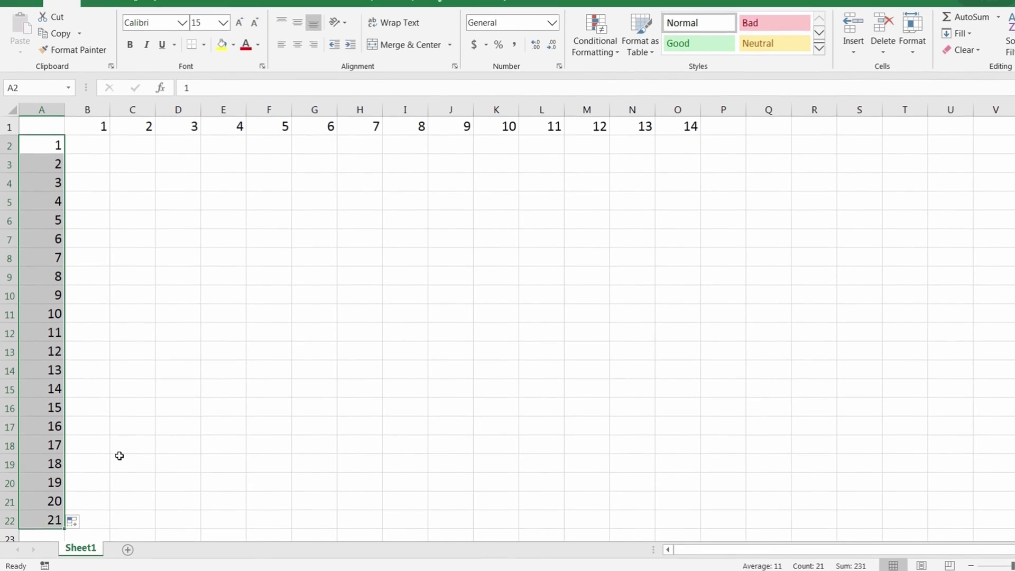
# Apply all borders to the range A1:O22
pyautogui.click(95, 128)
pyautogui.click(54, 110)
pyautogui.moveTo(250, 179); pyautogui.dragTo(681, 561)
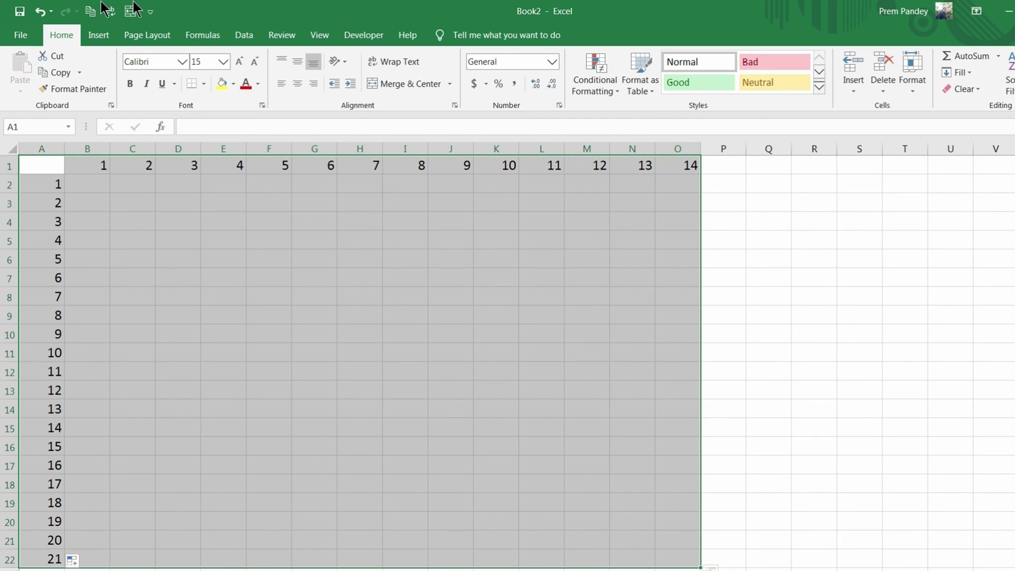
pyautogui.click(203, 82)
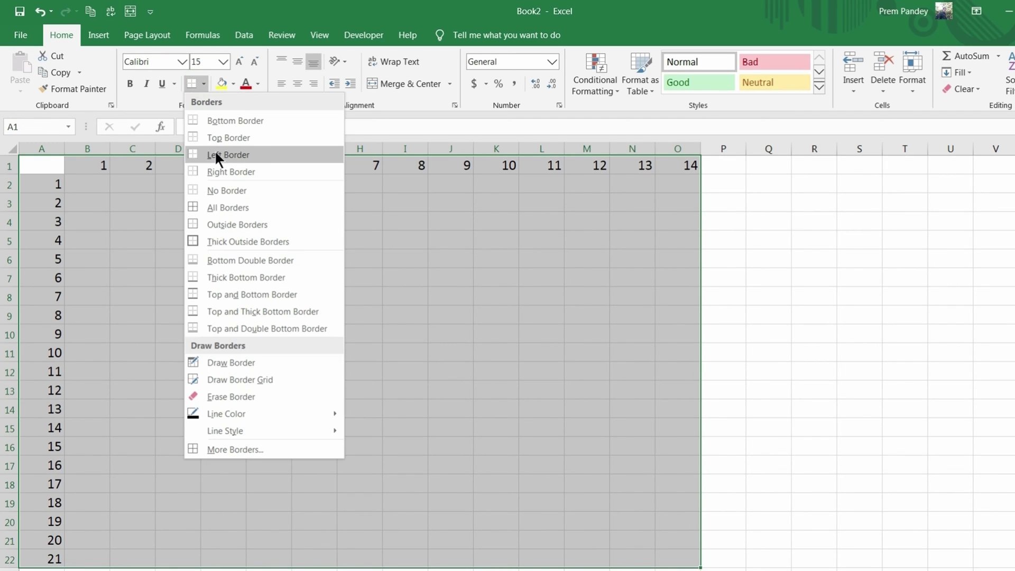
pyautogui.click(218, 203)
# Begin an INDEX formula in B2 with $A$2:$M$21 on the INDEX_MATCH sheet of Lookup & Reference.xlsx as its array
pyautogui.click(80, 182)
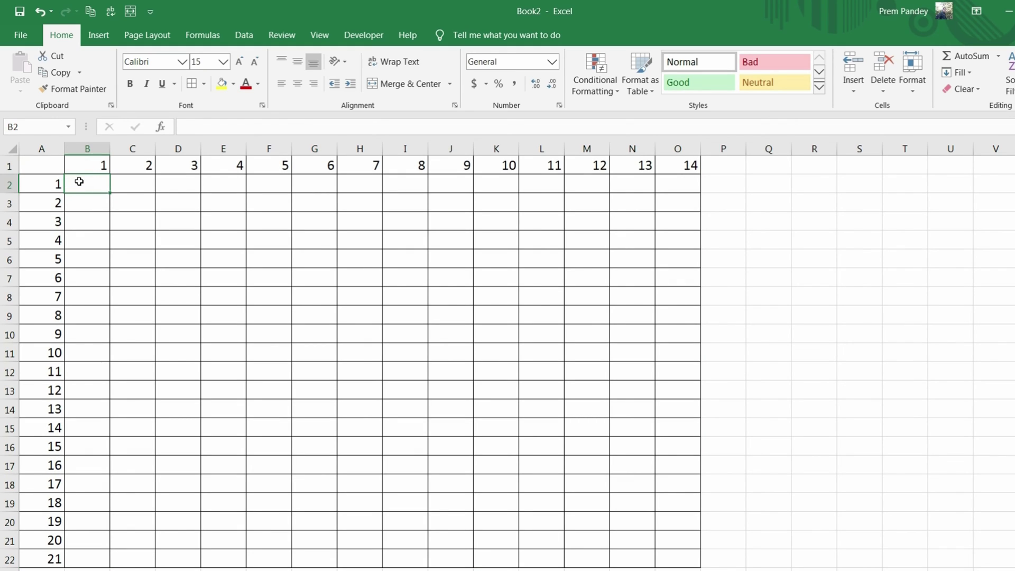
pyautogui.write('=in')
pyautogui.press('Tab')
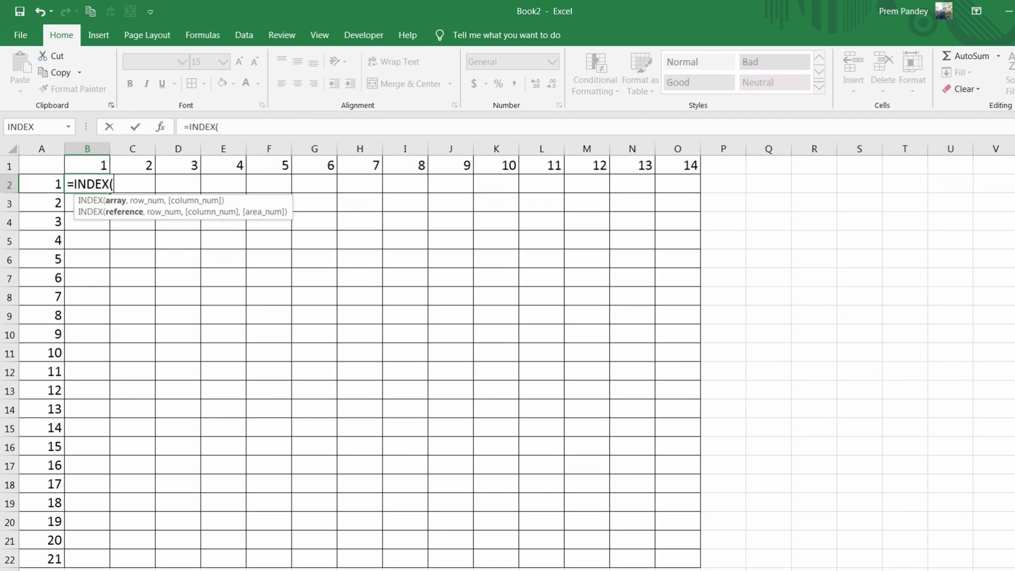
pyautogui.hotkey('alt', 'Tab')
pyautogui.click(62, 160)
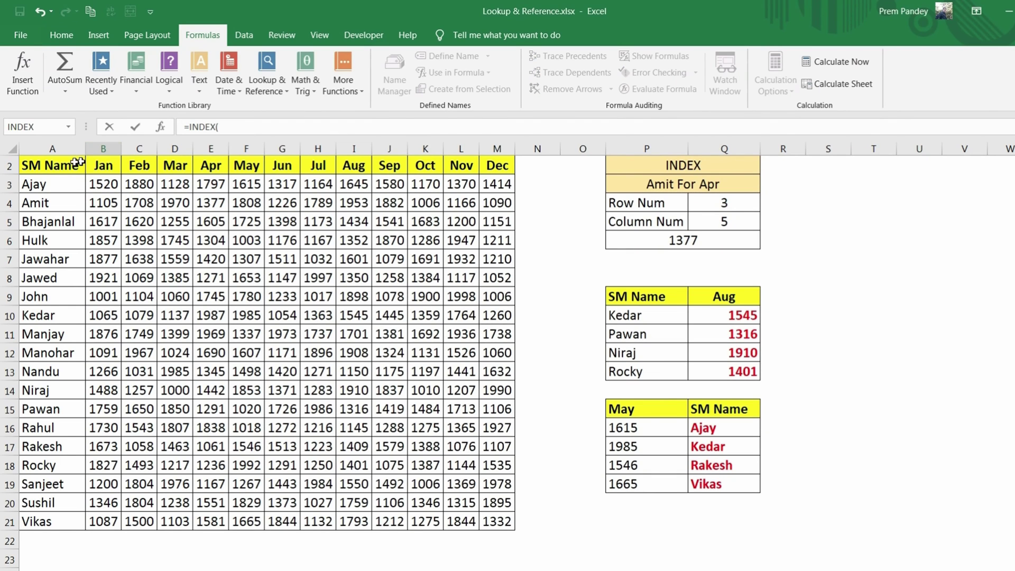
pyautogui.moveTo(62, 160); pyautogui.dragTo(497, 518)
pyautogui.write(',')
# Complete the B2 INDEX formula with the mixed references $A2 as row number and B$1 as column number
pyautogui.click(55, 183)
pyautogui.press('F4')
pyautogui.press('F4')
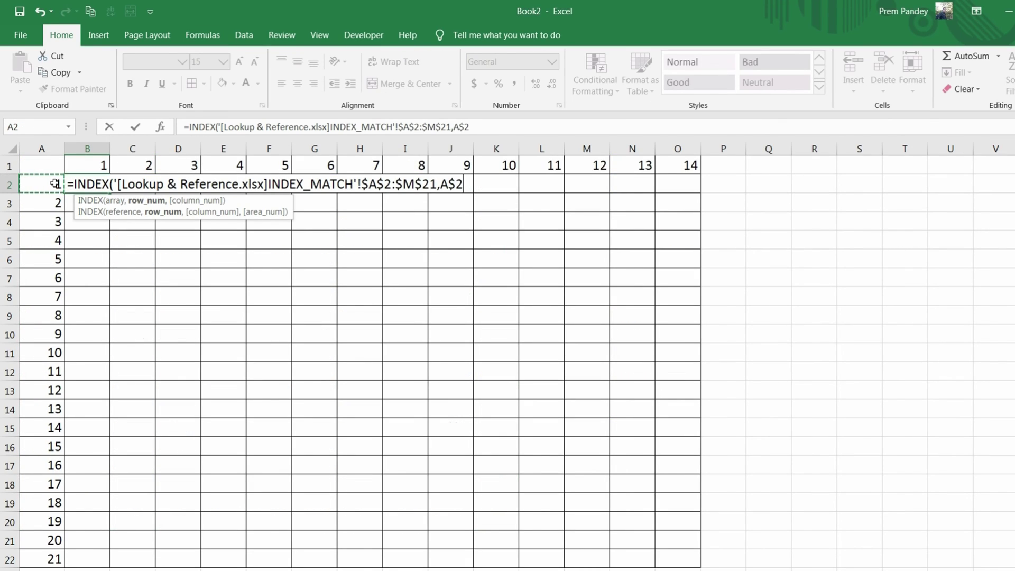
pyautogui.write(',')
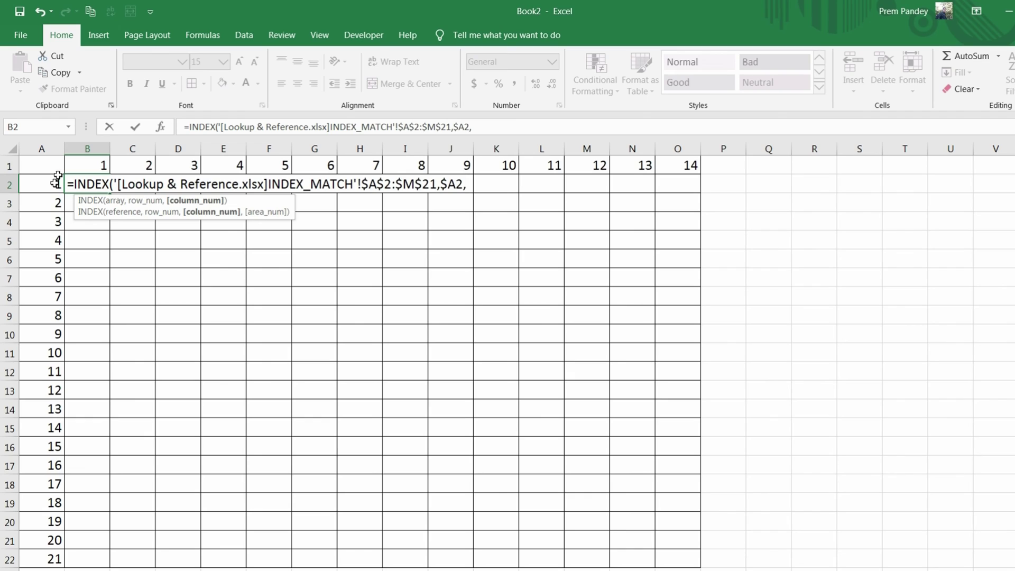
pyautogui.click(85, 163)
pyautogui.press('F4')
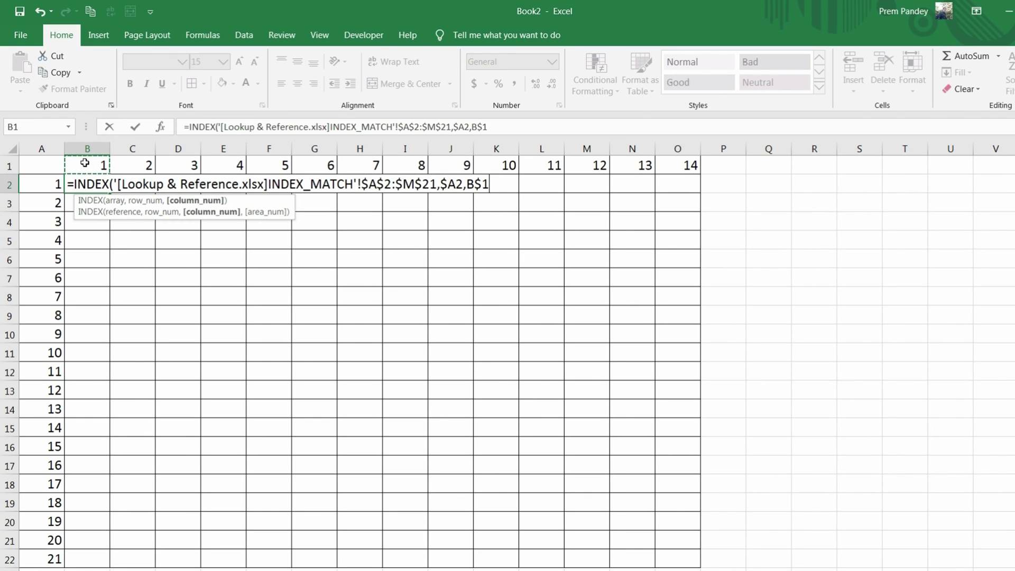
pyautogui.write(')')
pyautogui.press('Return')
# Copy the INDEX formula from B2 across the whole bordered grid B2:O22
pyautogui.click(101, 180)
pyautogui.hotkey('ctrl', 'c')
pyautogui.keyDown('shift'); pyautogui.click(693, 561); pyautogui.keyUp('shift')
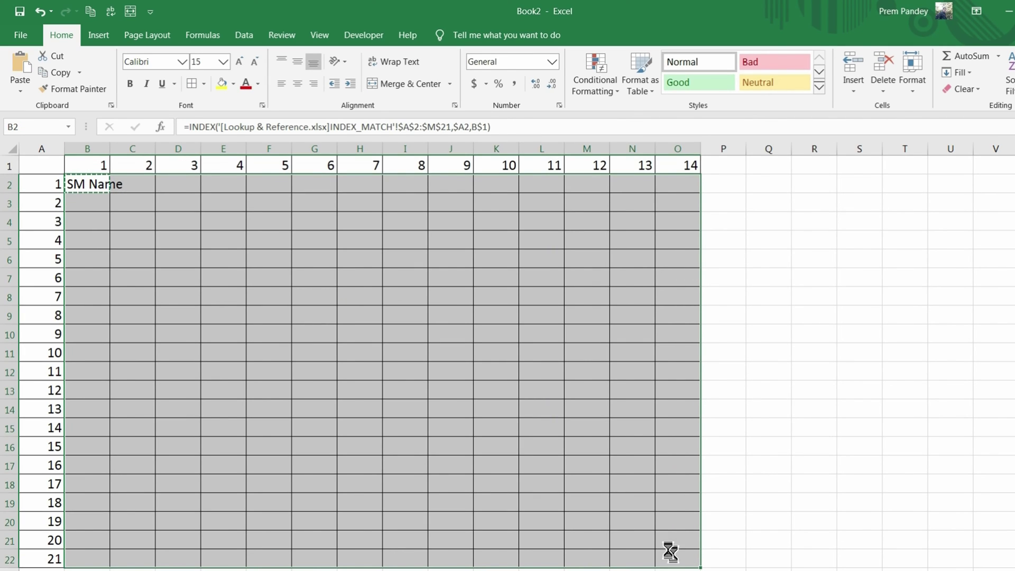
pyautogui.click(679, 277)
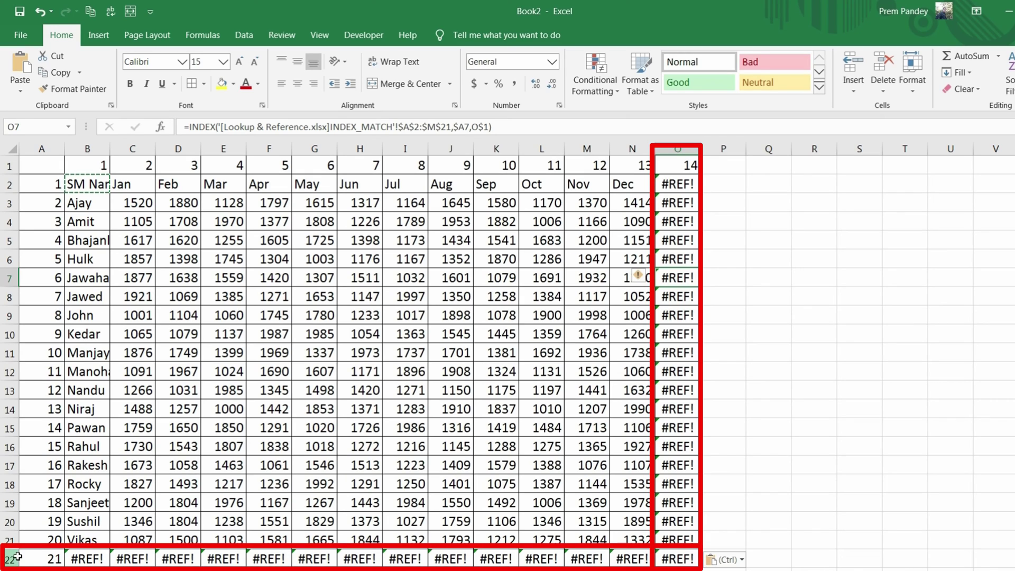
# Remove the surplus #REF! entries by deleting column O and row 22, including their numbers and borders
pyautogui.click(10, 558)
pyautogui.keyDown('ctrl'); pyautogui.click(686, 148); pyautogui.keyUp('ctrl')
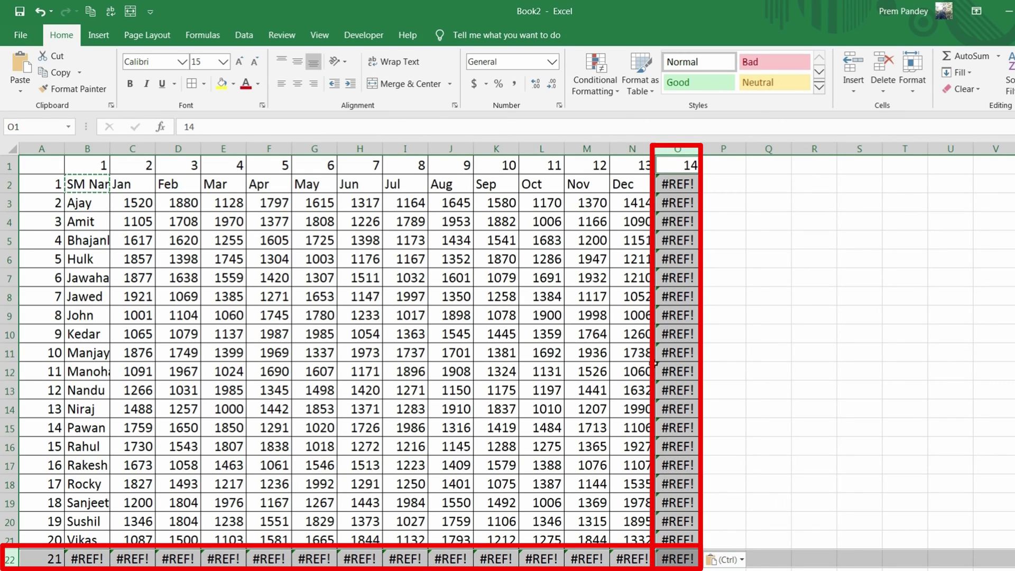
pyautogui.click(682, 271)
pyautogui.click(682, 164)
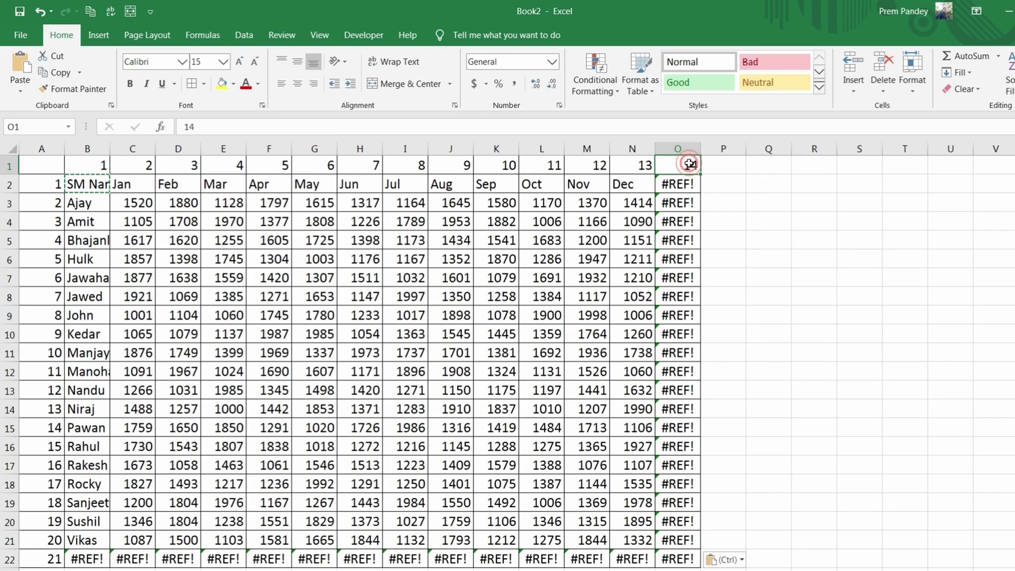
pyautogui.click(685, 148)
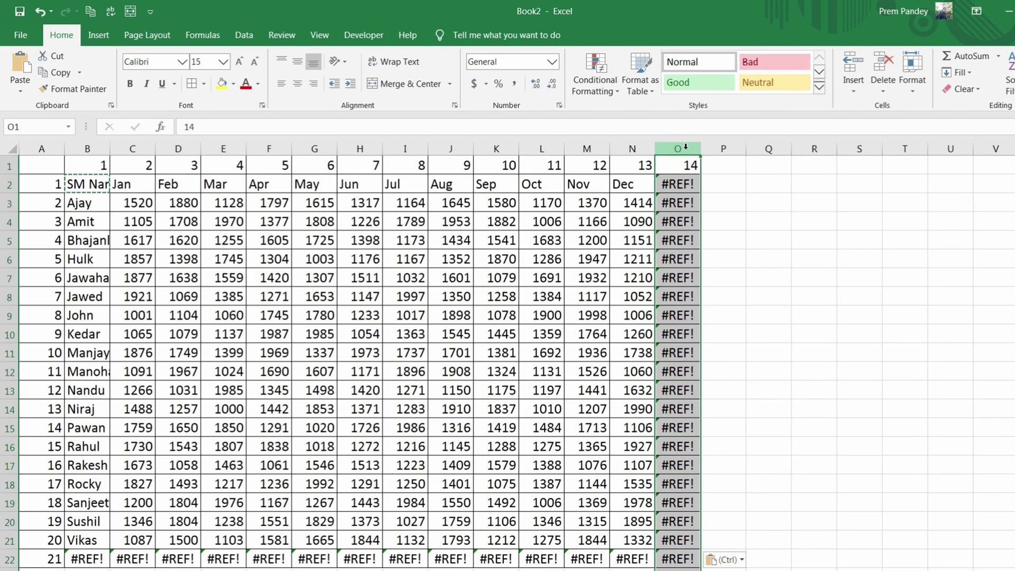
pyautogui.press('Delete')
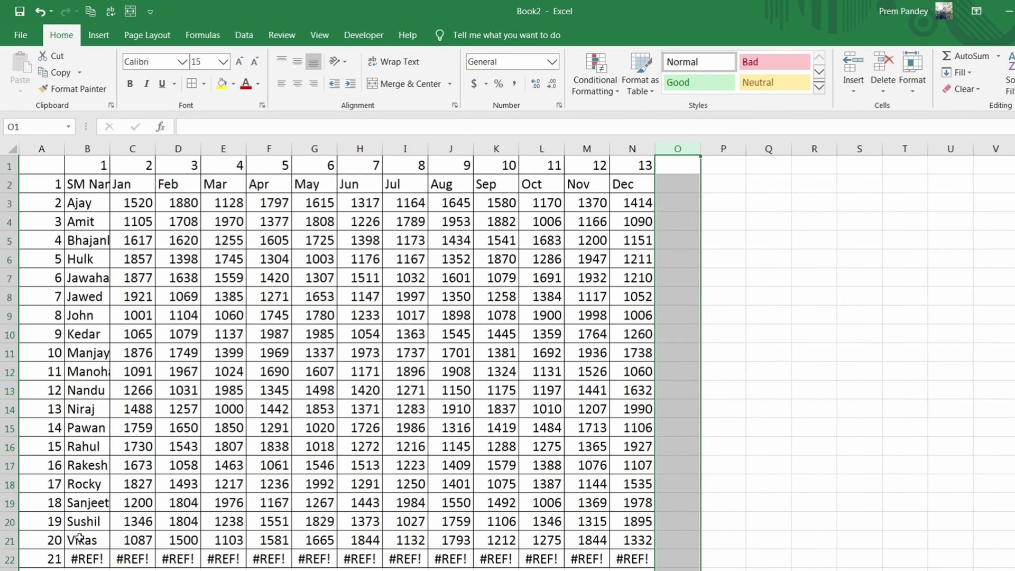
pyautogui.click(9, 559)
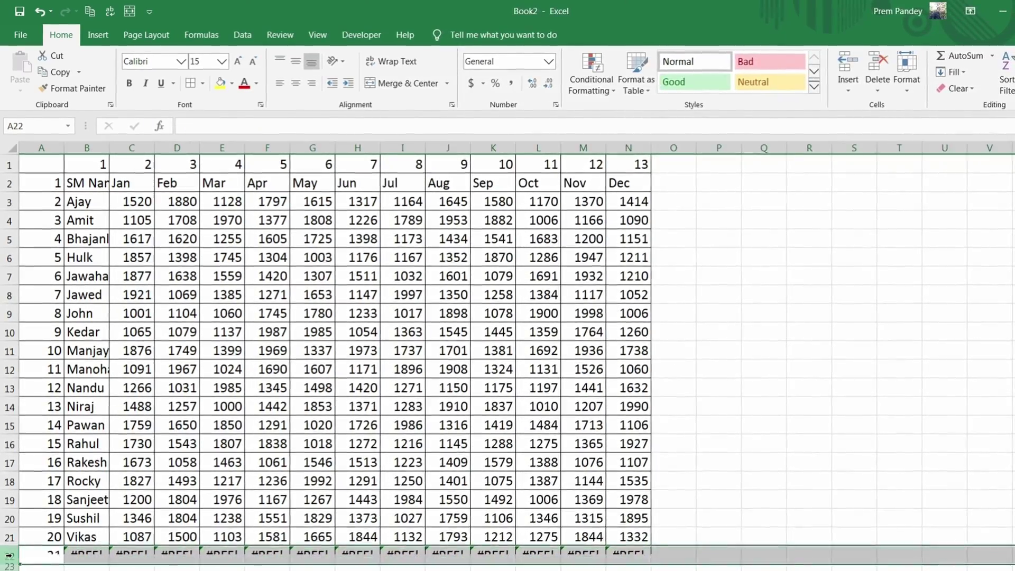
pyautogui.press('Delete')
# Autofit column B to the width of the SM Name entries
pyautogui.click(272, 293)
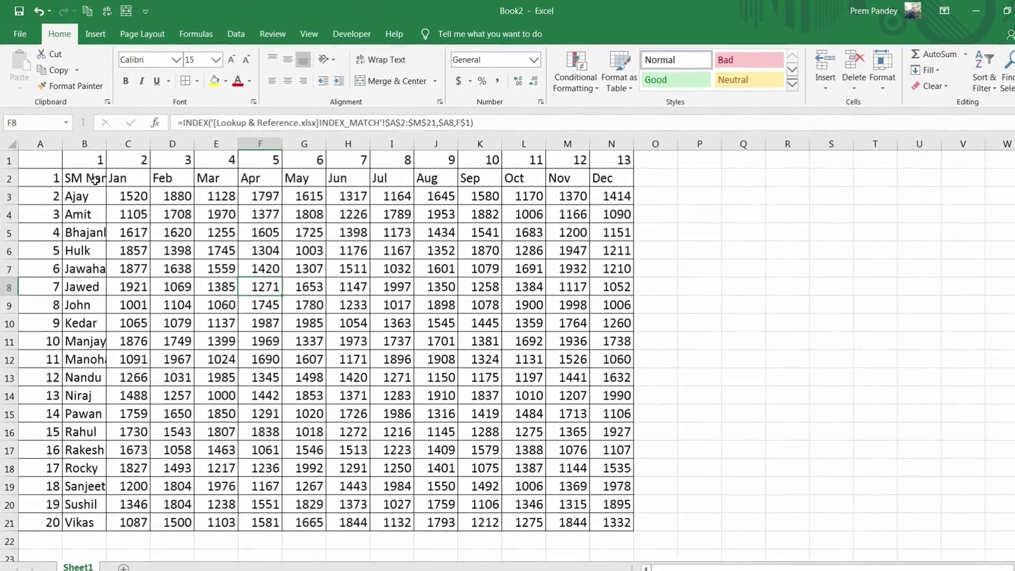
pyautogui.click(97, 184)
pyautogui.doubleClick(105, 143)
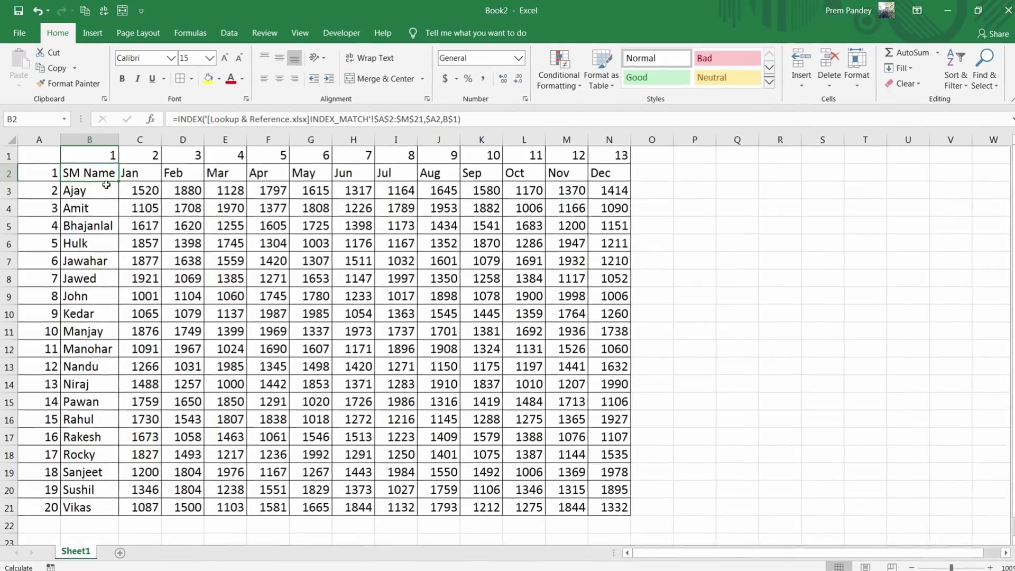